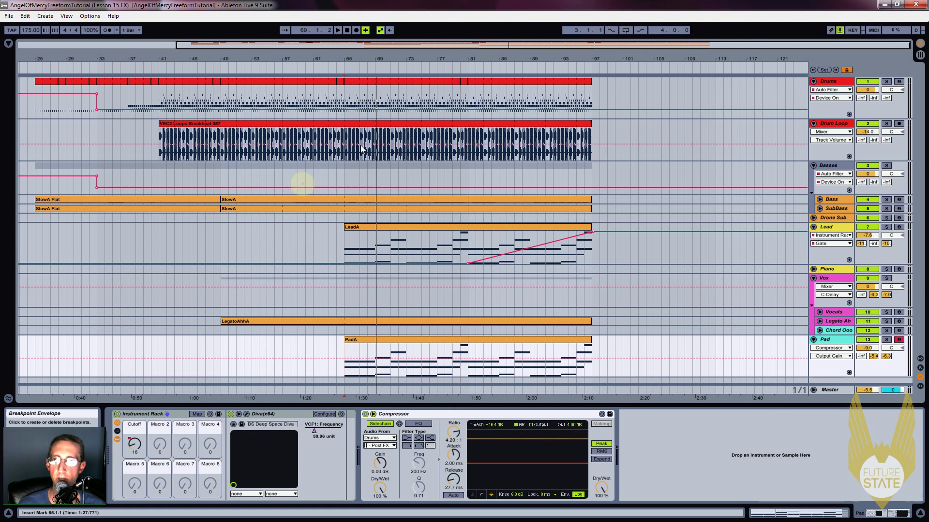
Play from around bar 65 and insert a new empty FX1 audio track
click(354, 68)
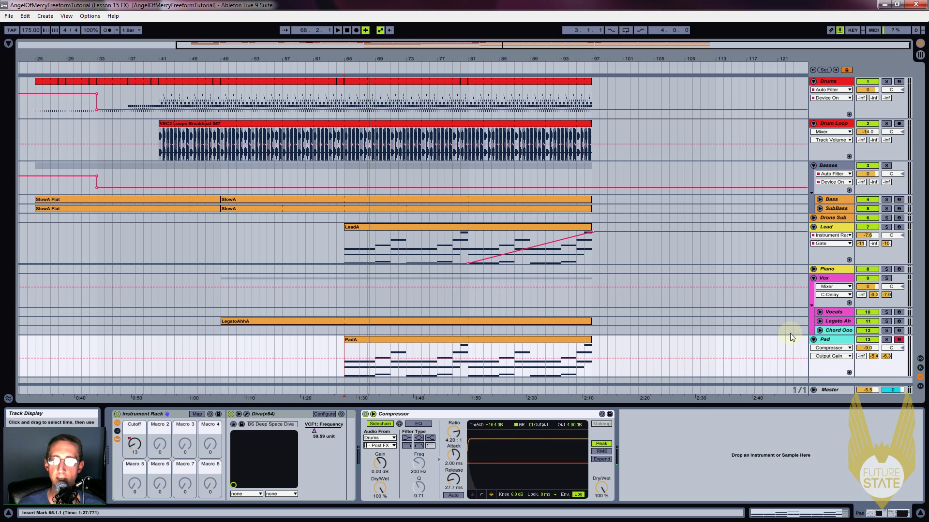
right_click(819, 381)
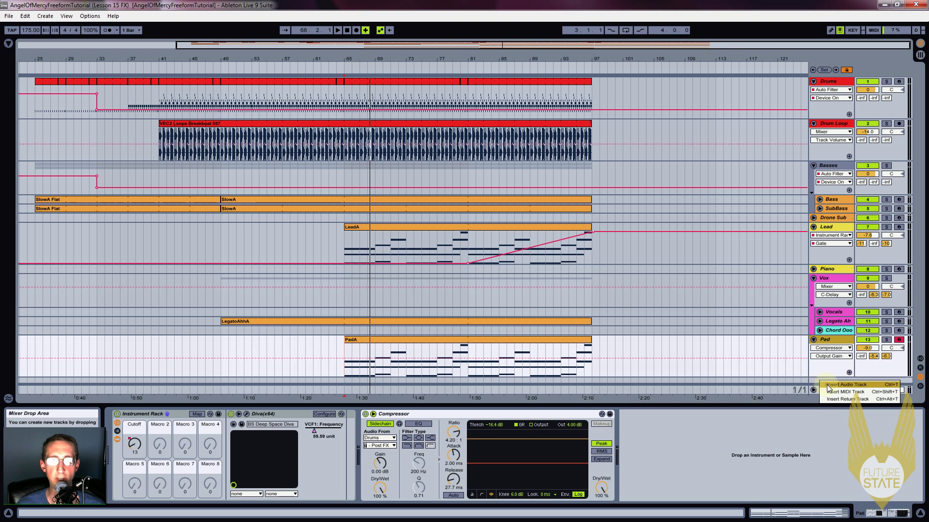
click(826, 384)
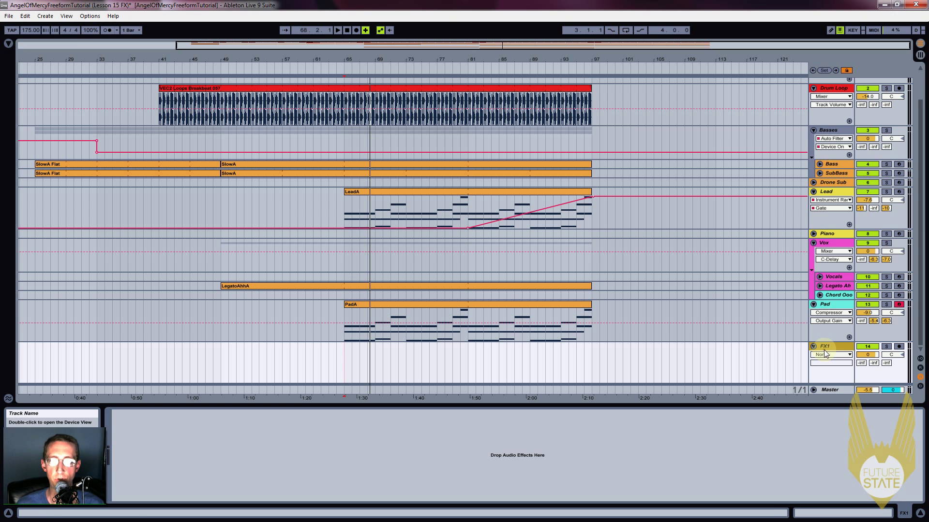
In the Browser, go to Studio > Samples > VEC2 and open the VEC2 Cymbals folder
click(8, 47)
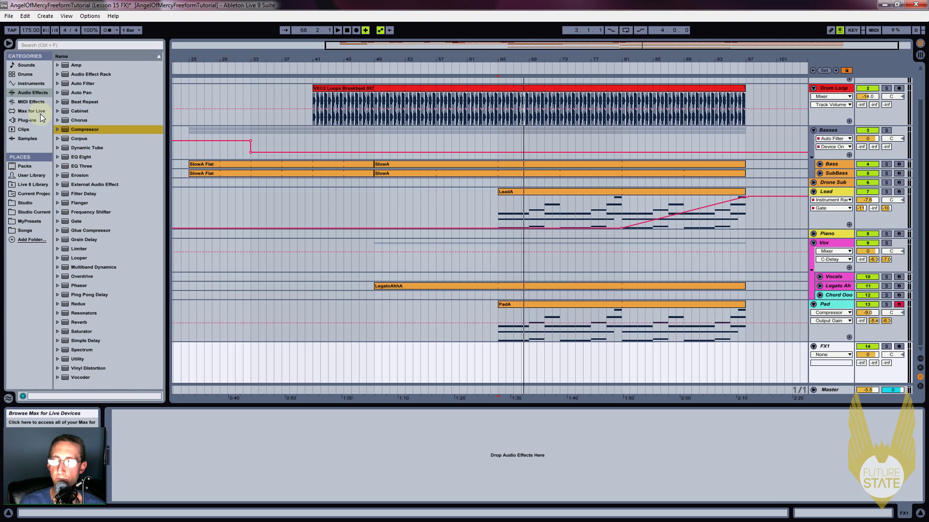
click(25, 204)
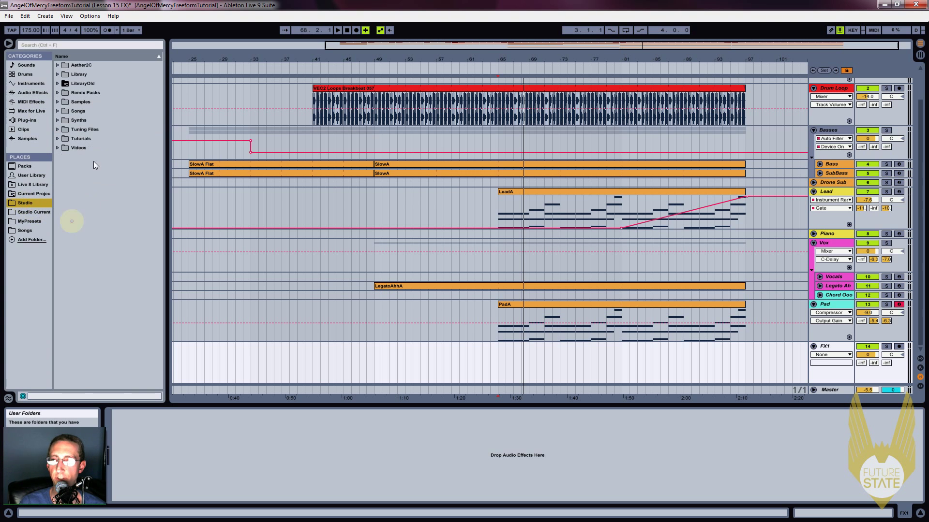
double_click(77, 101)
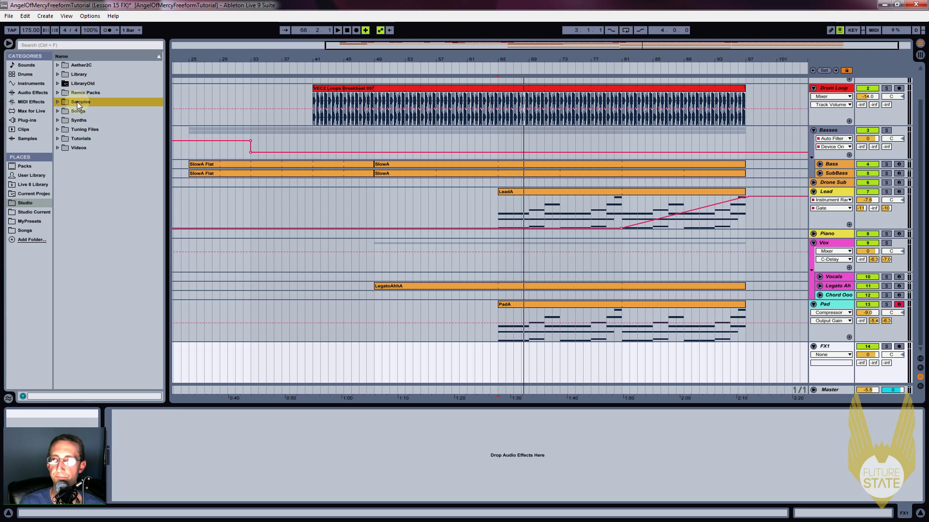
double_click(82, 259)
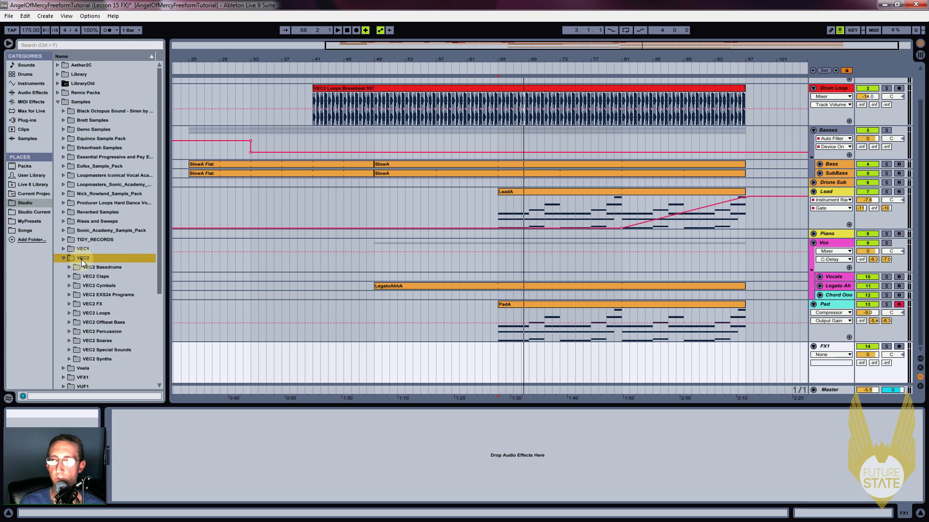
scroll(126, 260, down, 3)
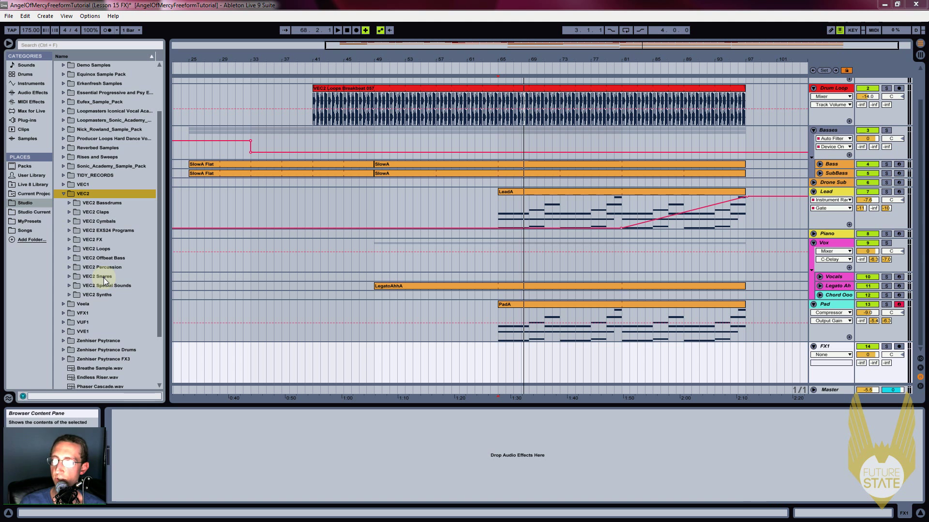
click(102, 221)
Expand VEC2 Cymbals > VEC2 Crash and preview the Crash 09 sample
key(Right)
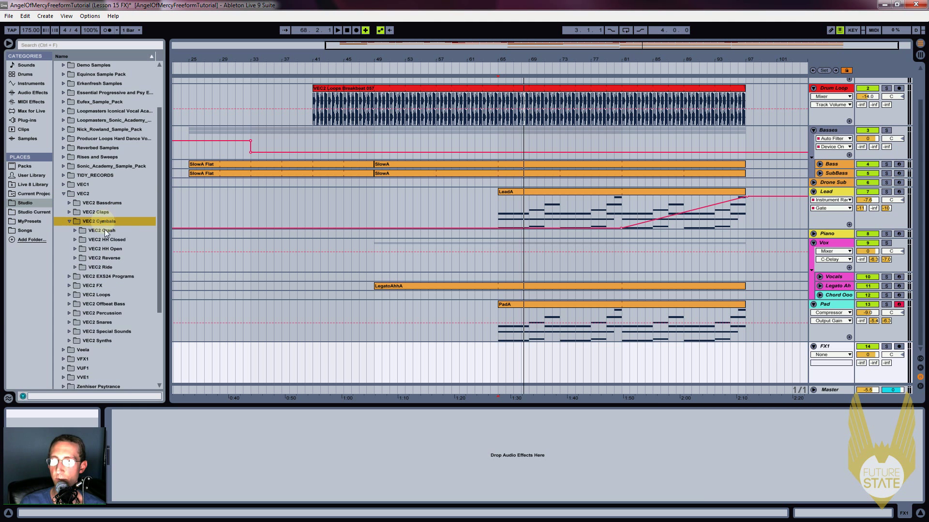
click(106, 231)
key(Right)
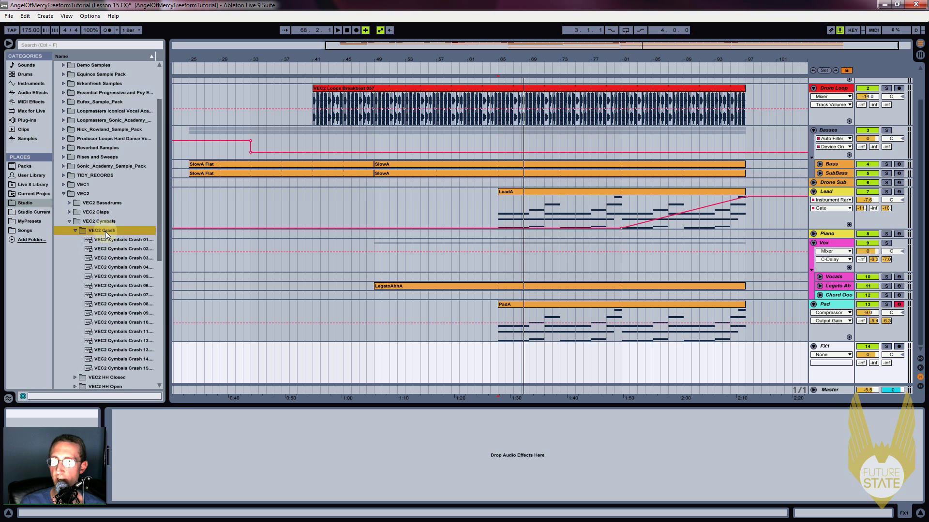
click(138, 314)
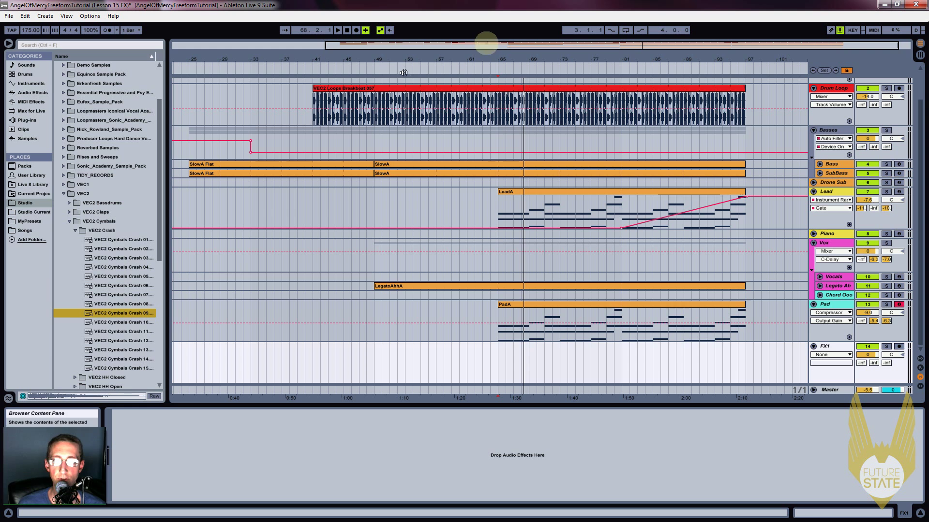
Place Crash 09 on FX1 at bar 49 and play it back
drag(387, 58, 388, 58)
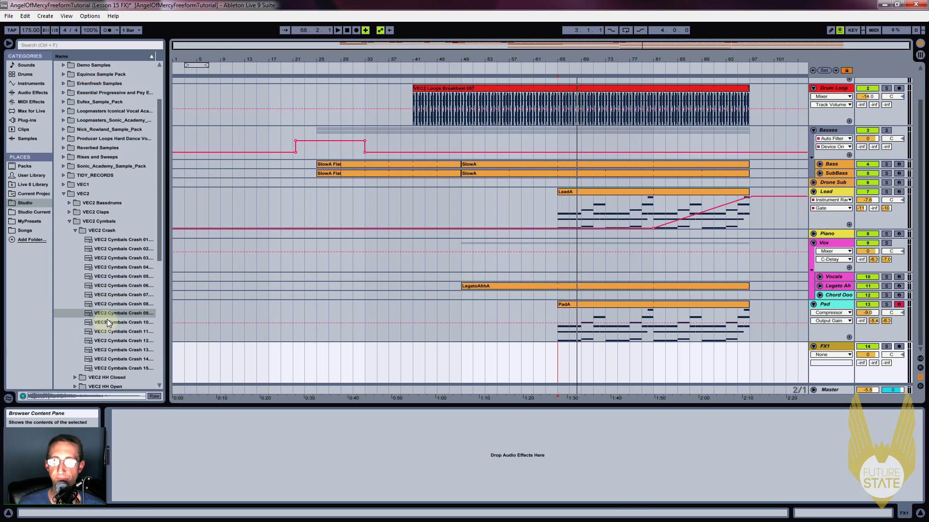
drag(110, 317, 464, 363)
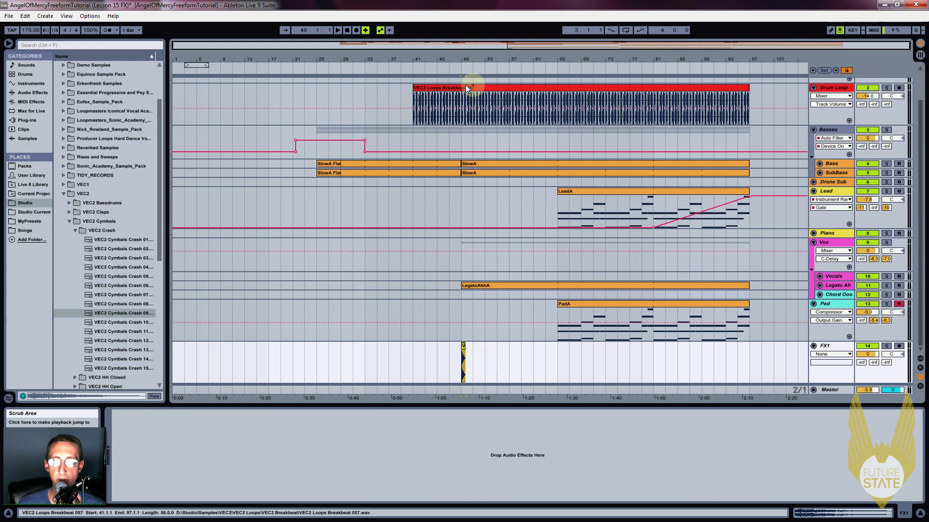
click(442, 66)
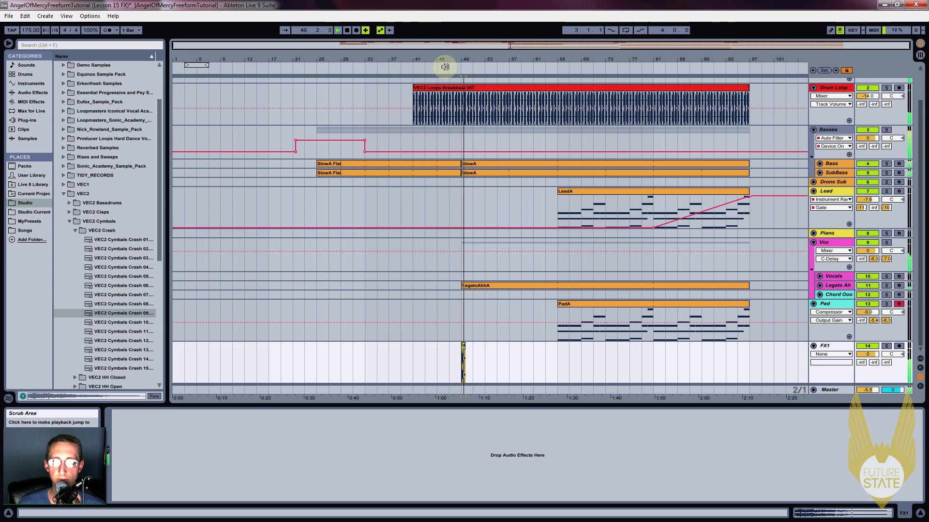
key(space)
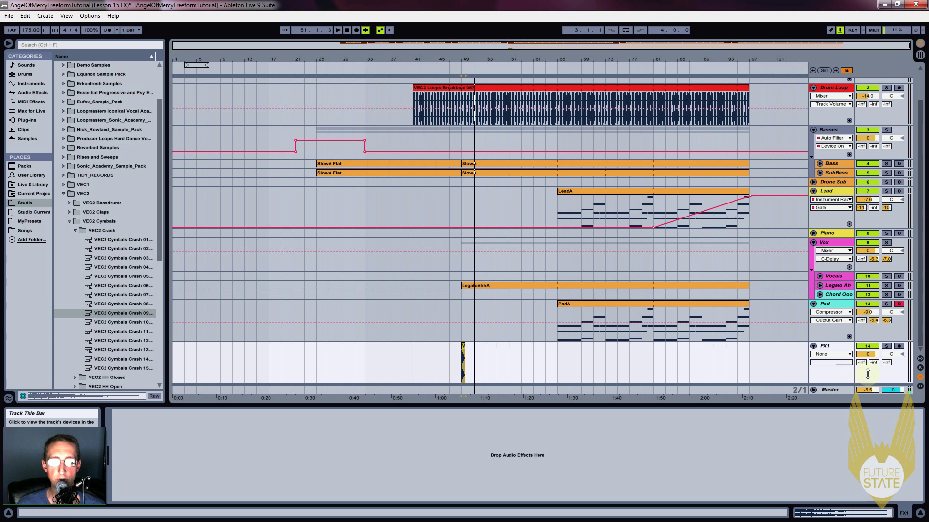
Solo FX1 and raise its reverb and delay sends, with send B around -4.7 dB
click(886, 346)
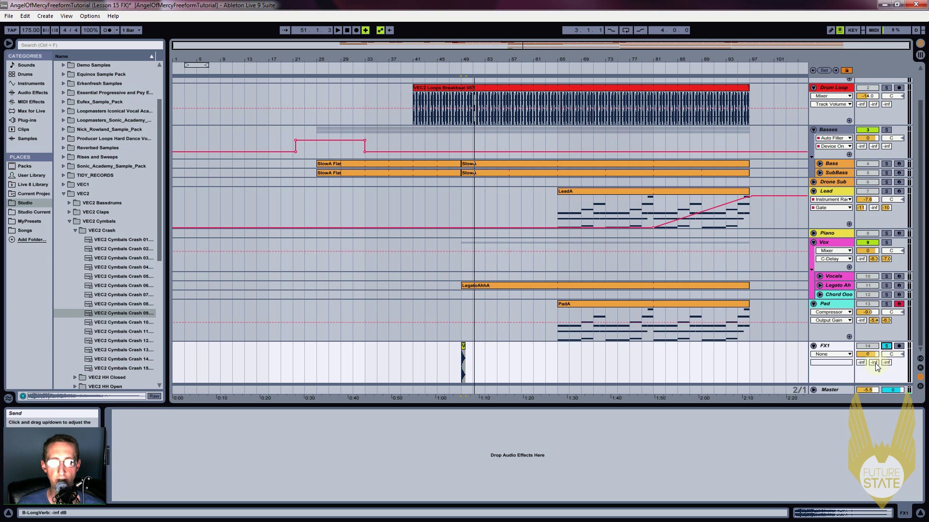
drag(877, 366, 877, 335)
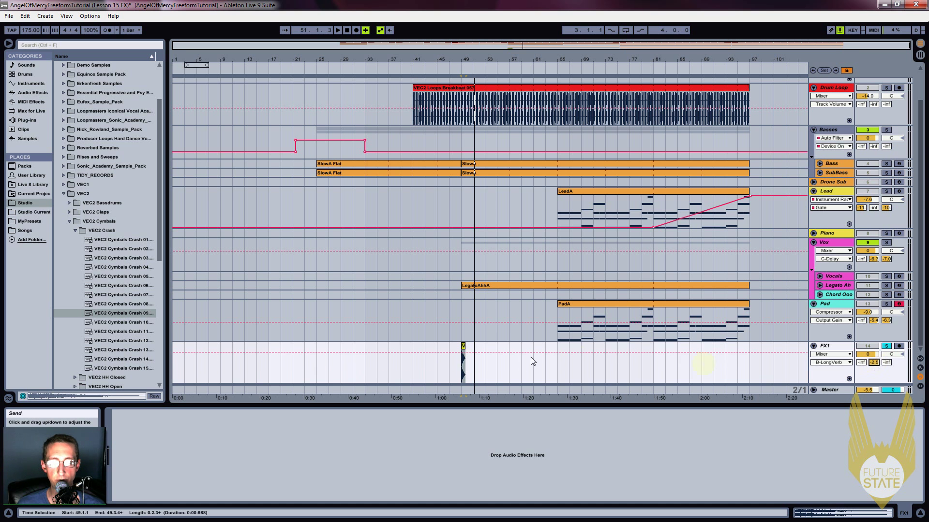
key(space)
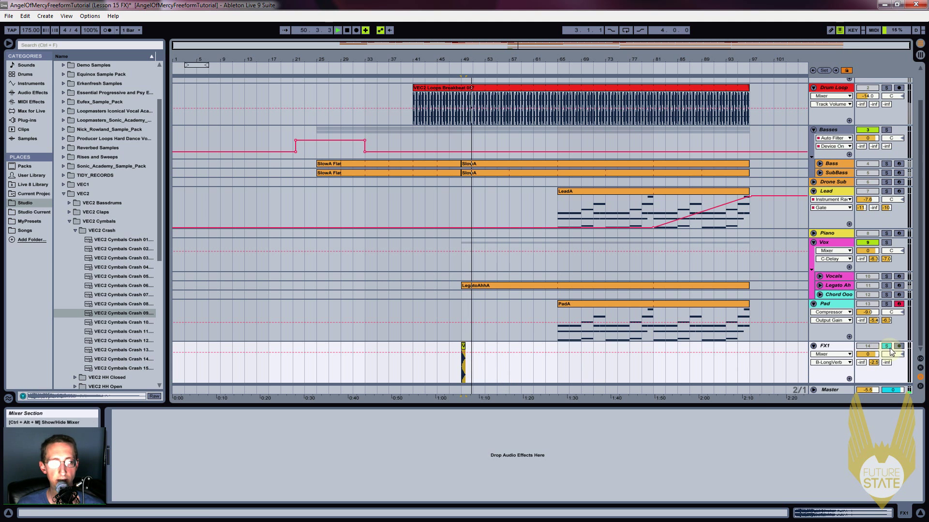
click(446, 368)
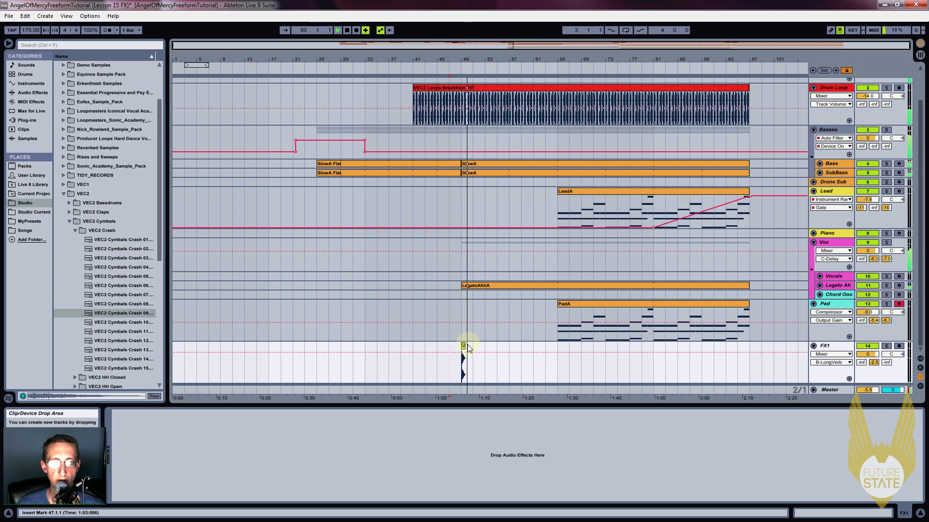
drag(873, 368, 887, 343)
key(space)
Audition the crash from bar 47, then rename the track Crash
click(464, 375)
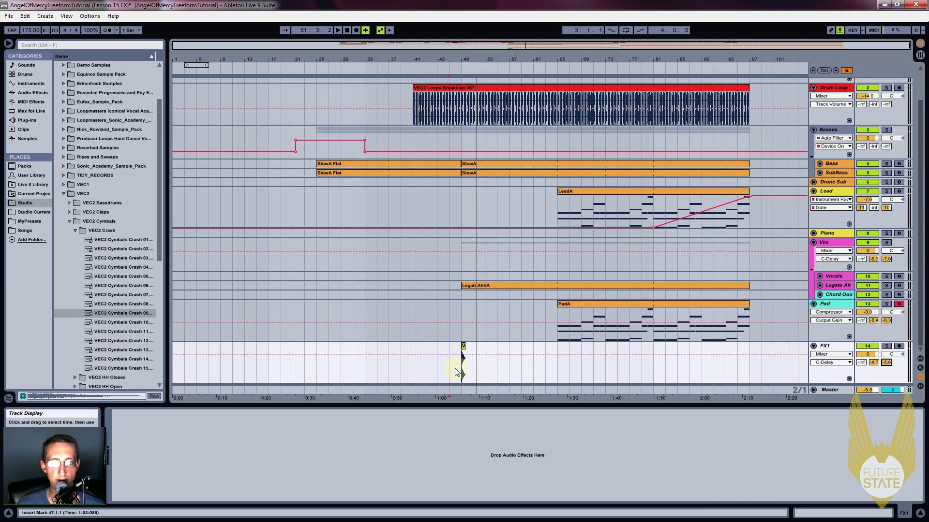
key(space)
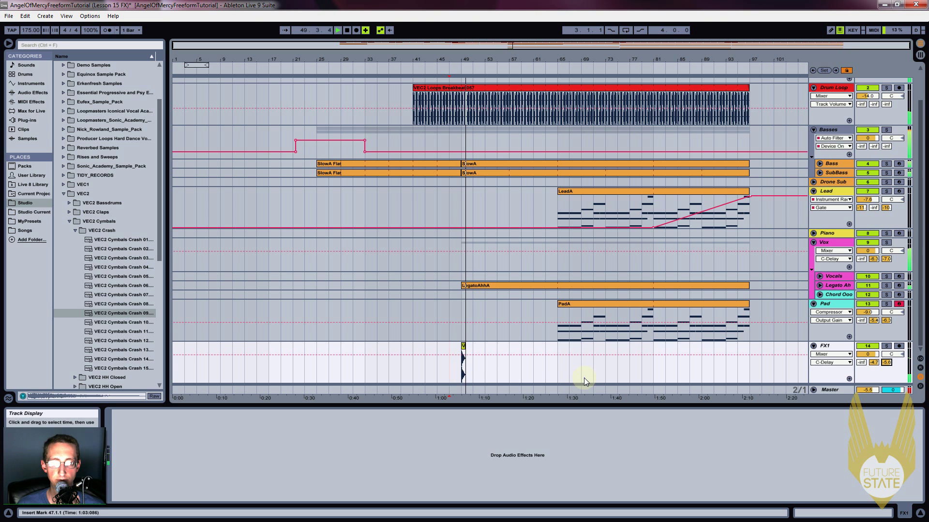
key(space)
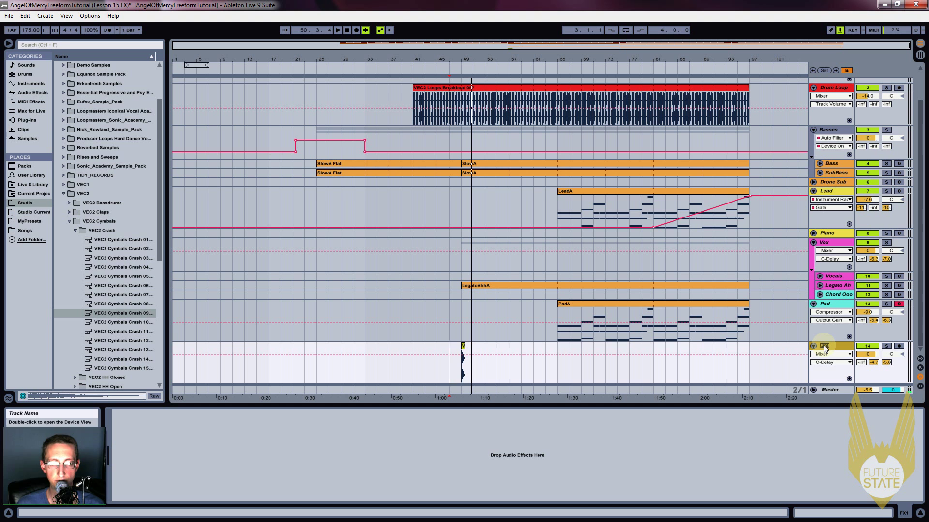
text(Crash)
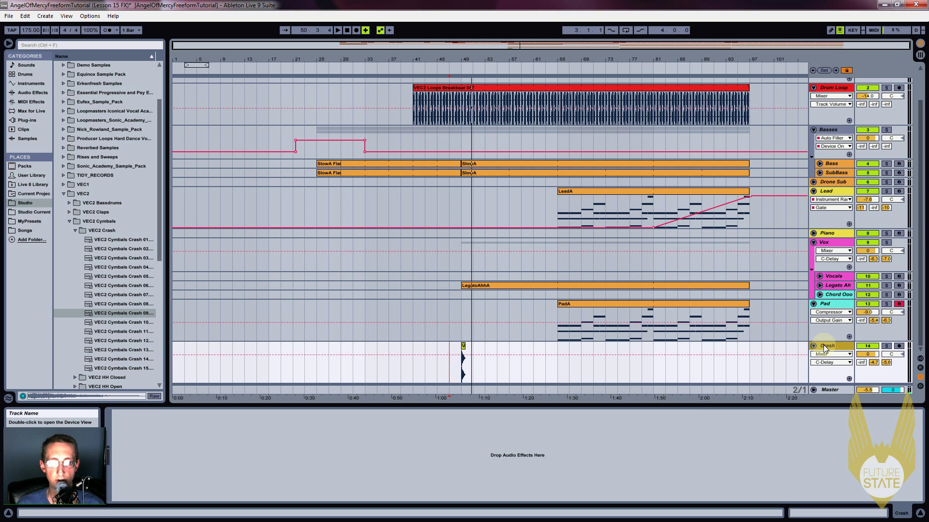
key(Return)
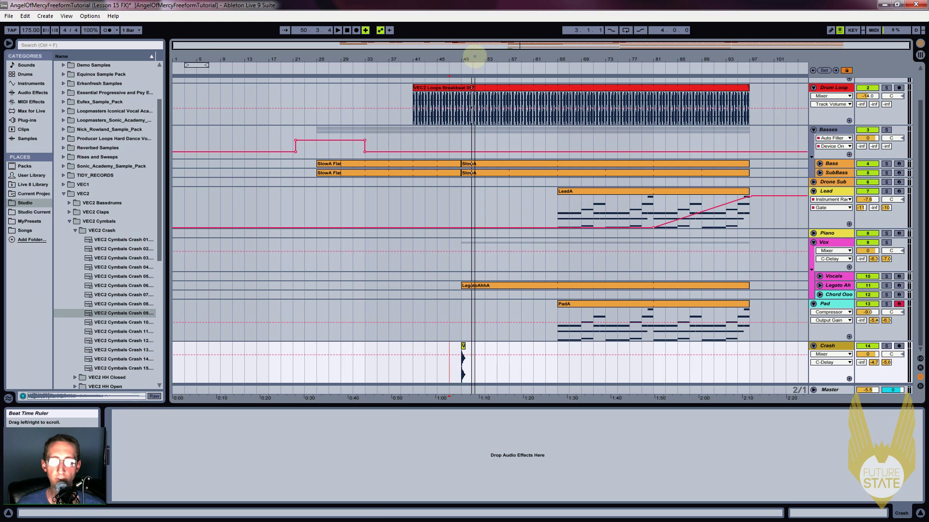
Select bars 49–53 on the Crash track and consolidate them into one clip
click(464, 347)
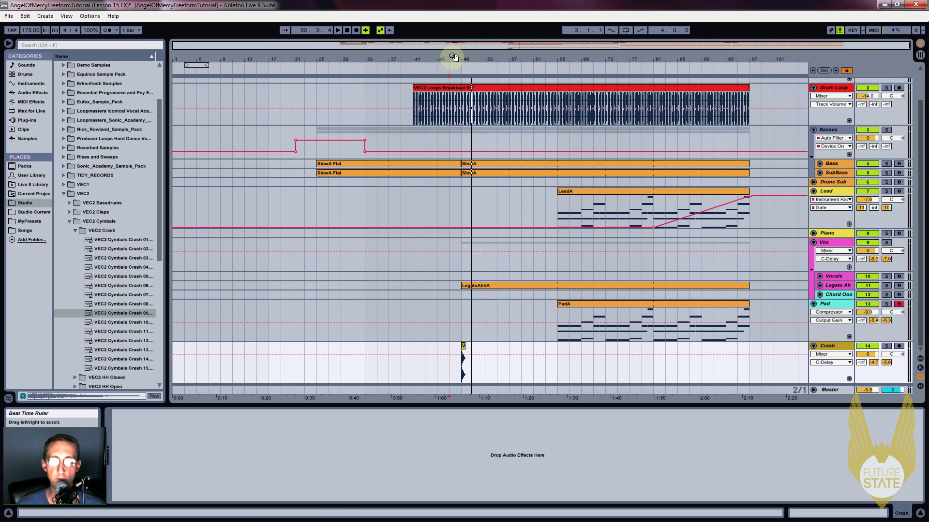
drag(451, 56, 353, 57)
click(432, 268)
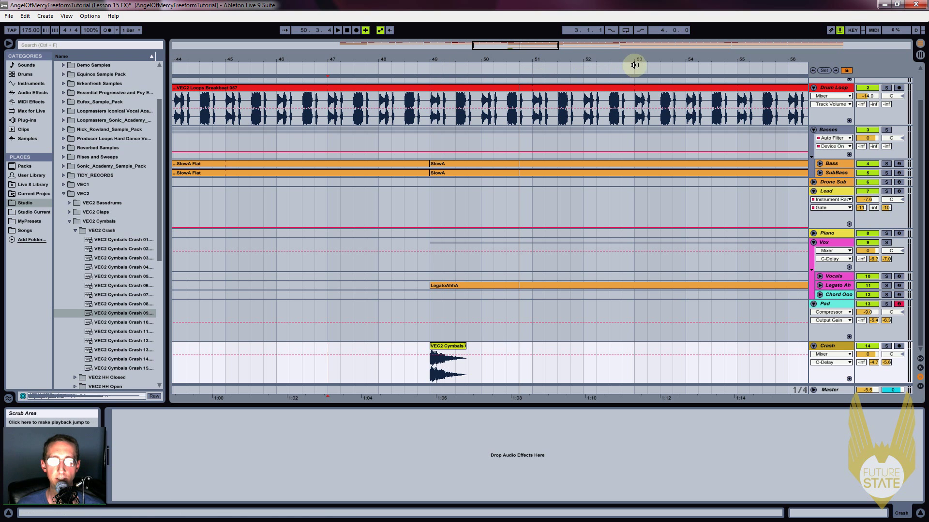
click(533, 347)
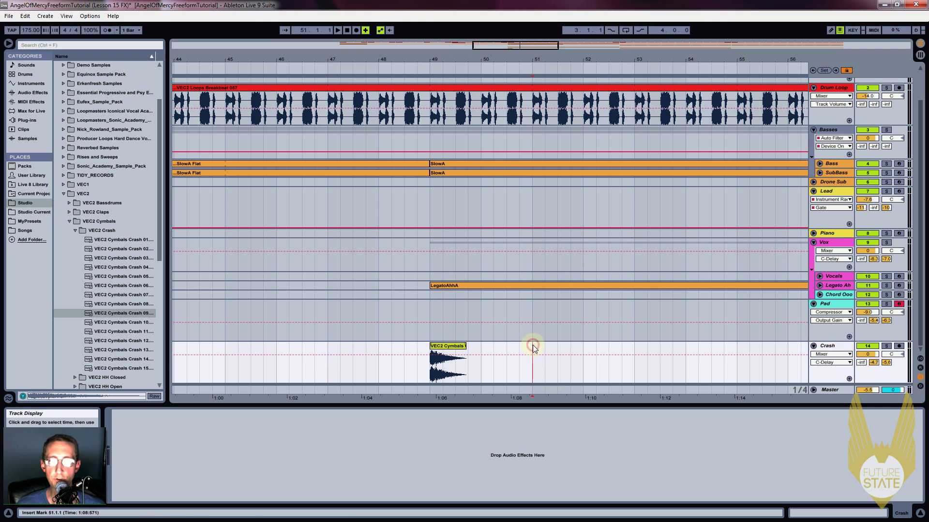
click(633, 347)
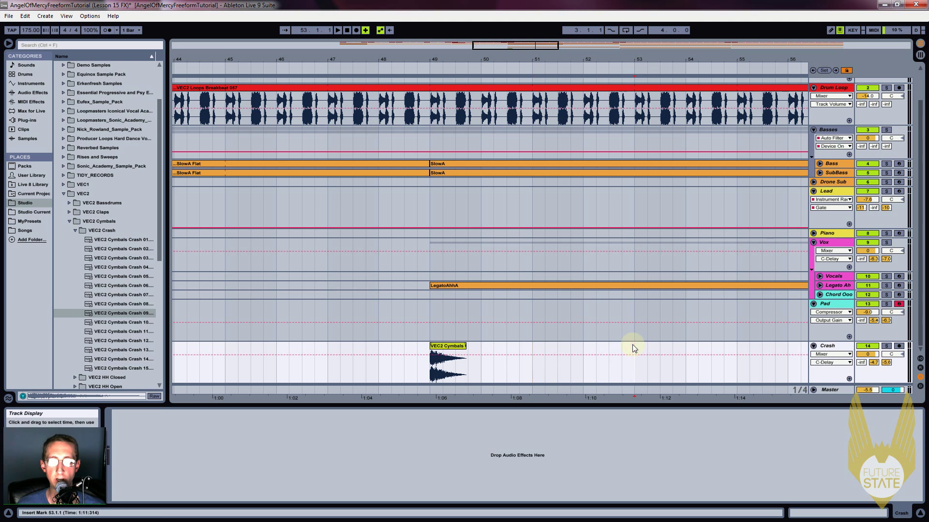
drag(634, 348, 434, 350)
right_click(455, 346)
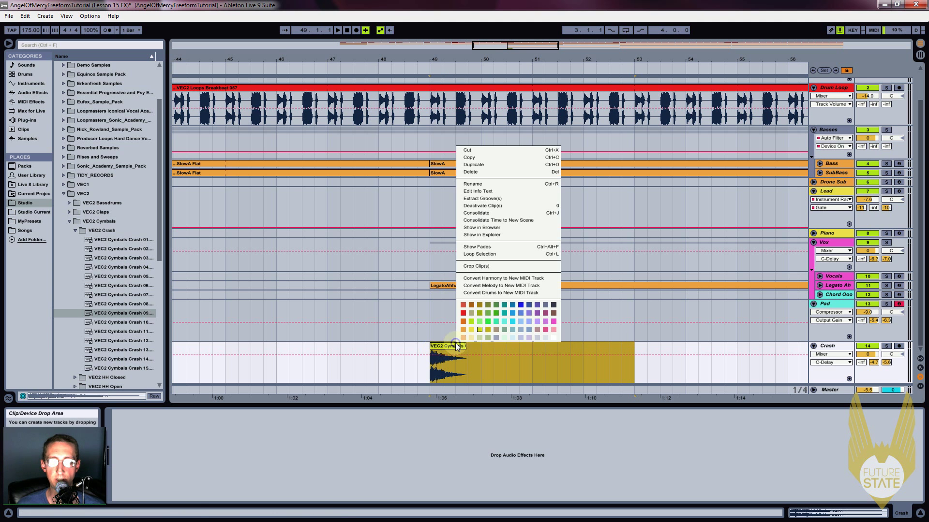
click(486, 213)
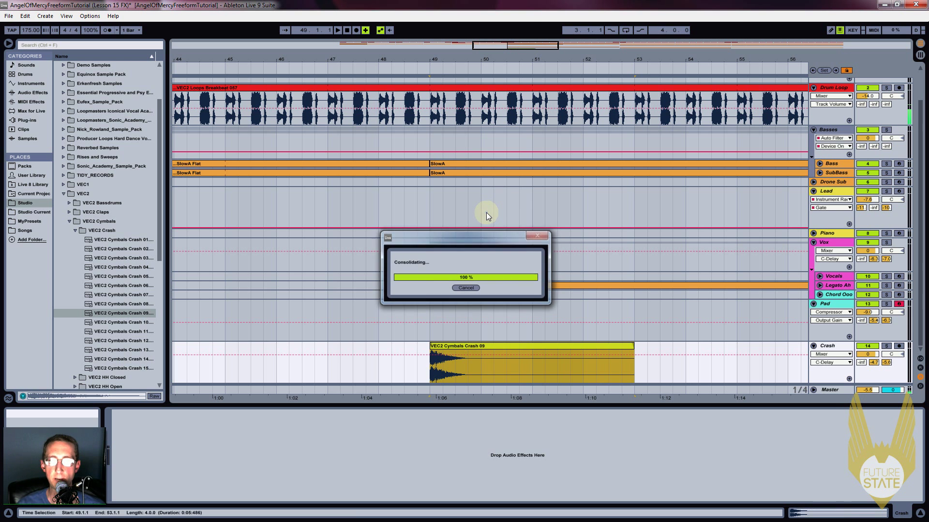
Play the consolidated crash from bar 49
click(443, 374)
click(426, 369)
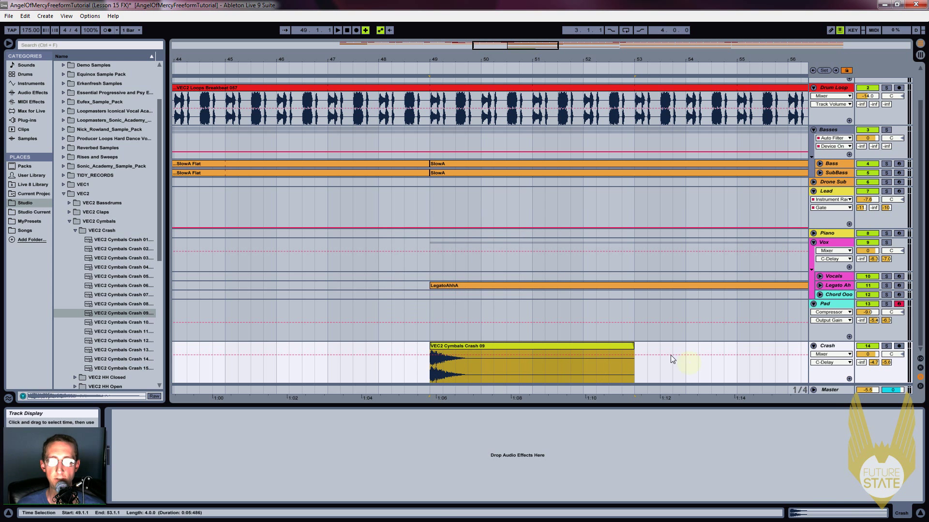
click(430, 366)
key(space)
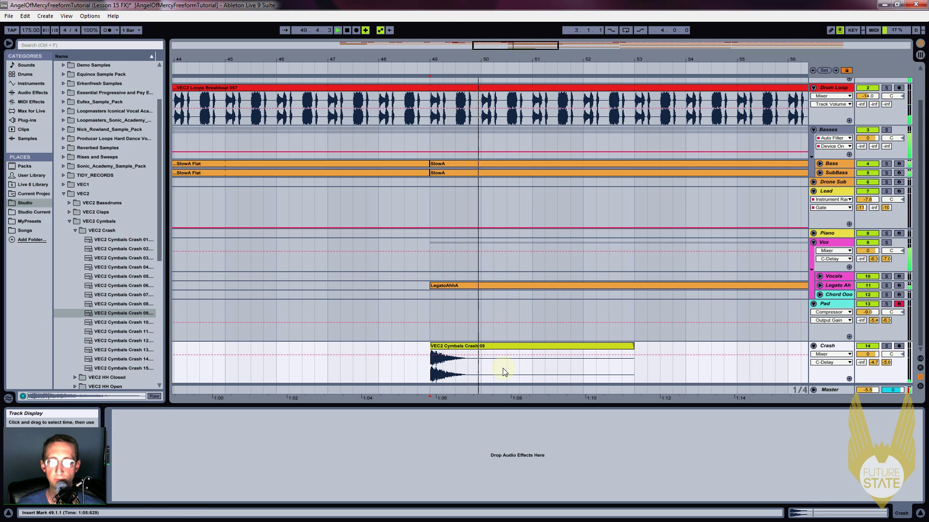
Colour the Crash 09 clip and the Crash track magenta
click(475, 346)
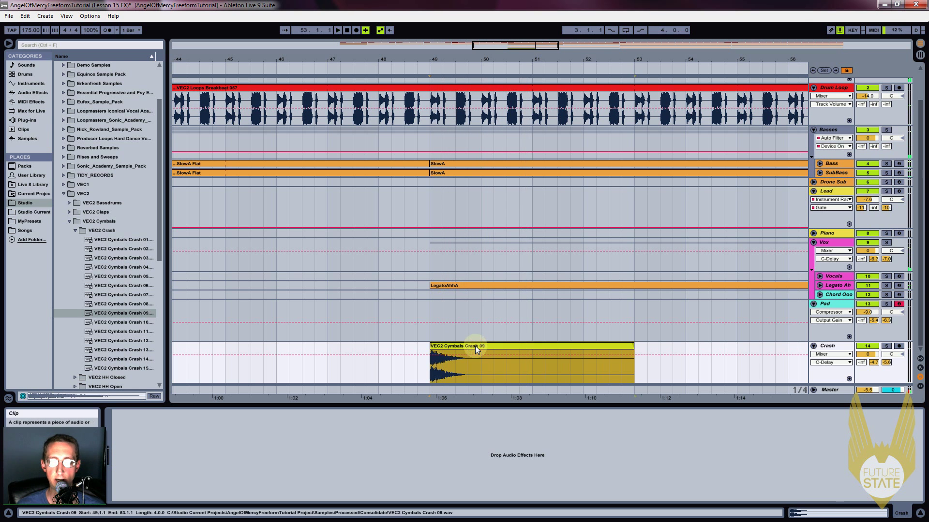
key(space)
right_click(476, 346)
click(571, 326)
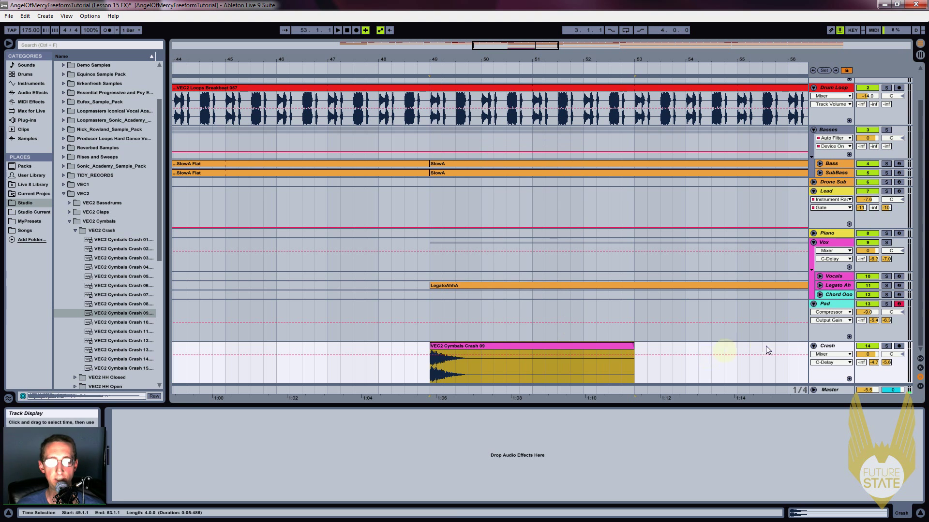
right_click(825, 347)
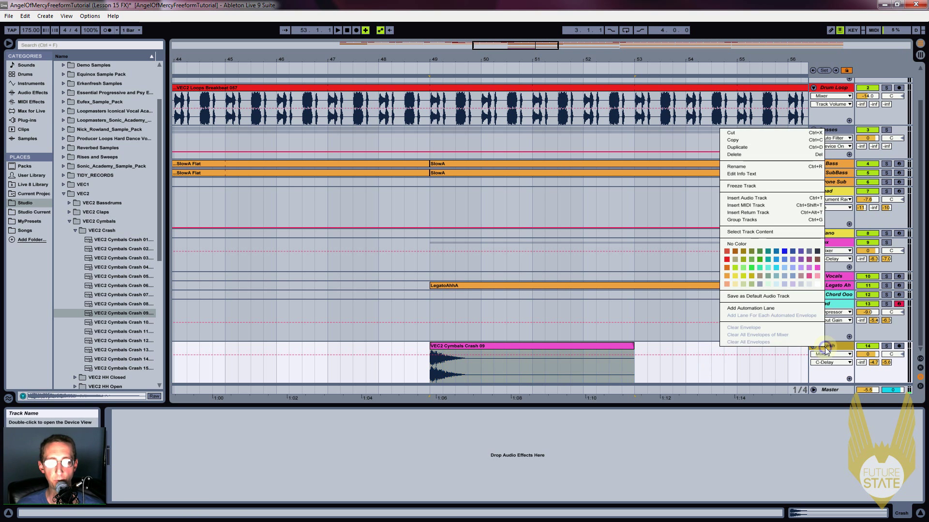
click(814, 267)
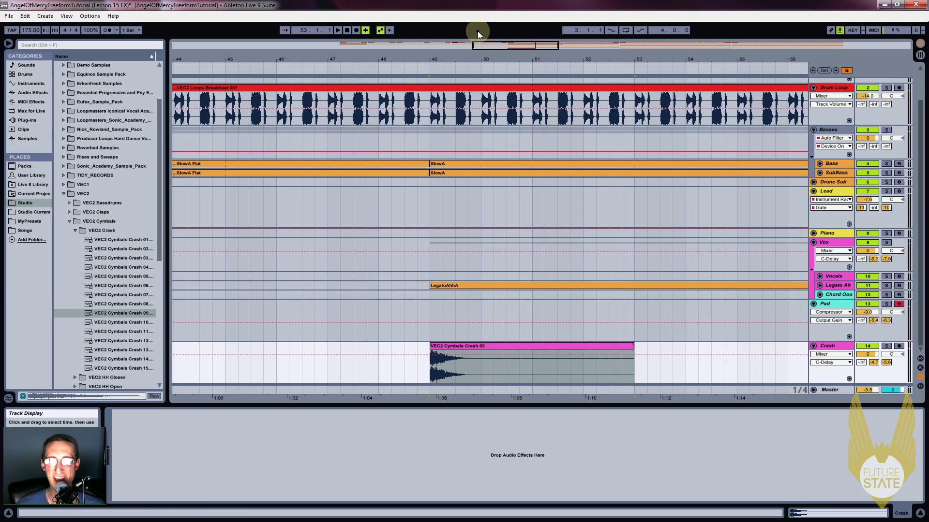
Zoom out to bars 41–60, play from just before bar 46, and collapse VEC2 Crash
drag(460, 63, 460, 59)
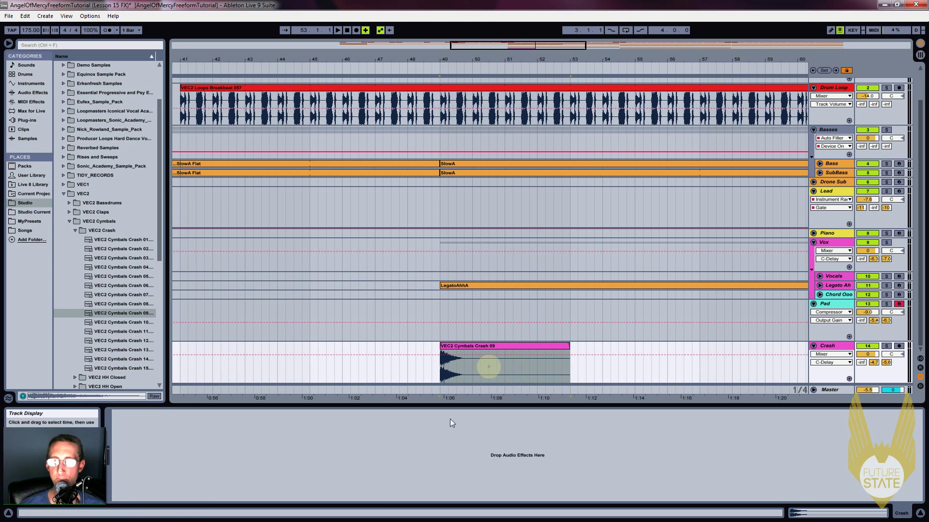
click(335, 365)
key(space)
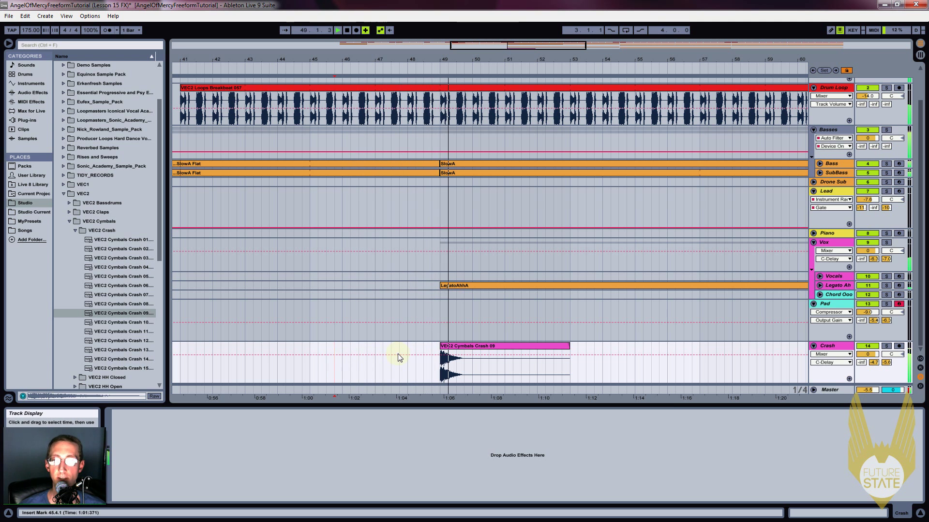
click(442, 379)
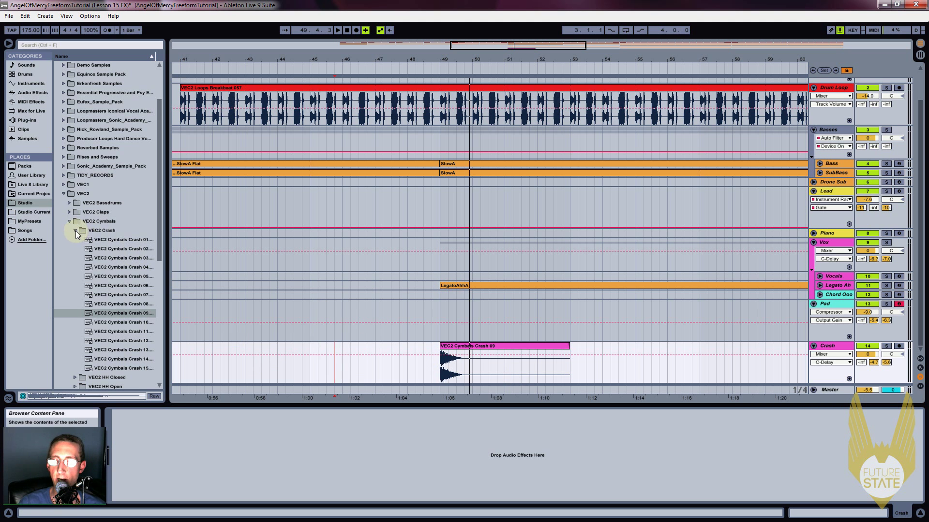
click(75, 230)
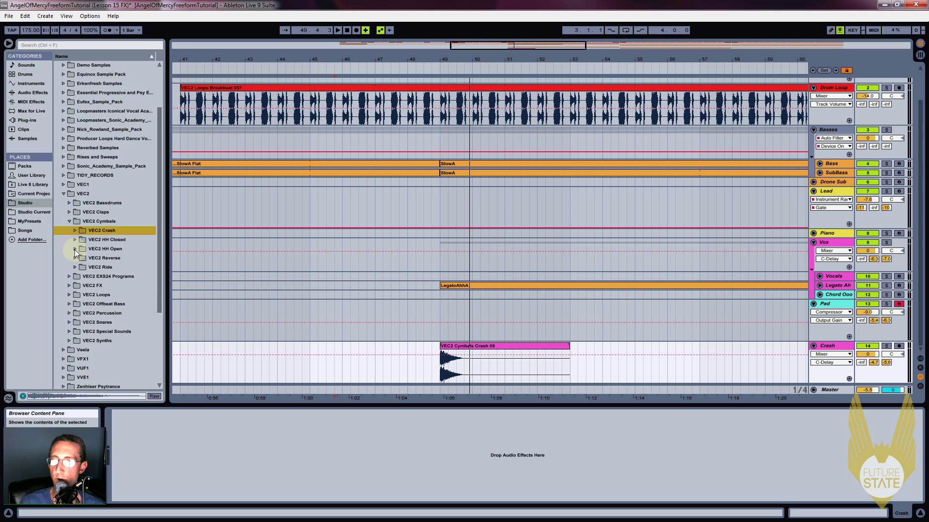
Expand VEC2 HH Open and drop HH Open 020.wav onto the Crash track near bar 47
click(75, 250)
scroll(137, 326, down, 3)
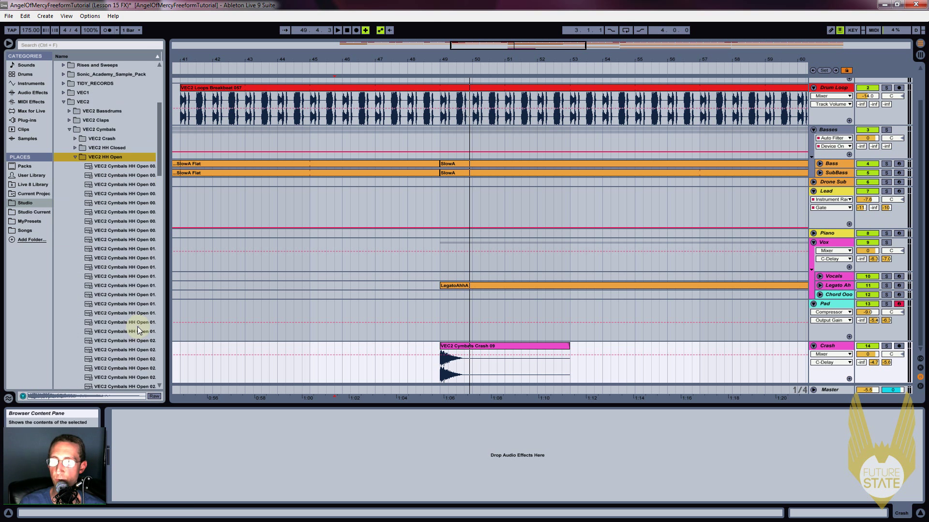
scroll(137, 326, down, 4)
drag(169, 349, 186, 349)
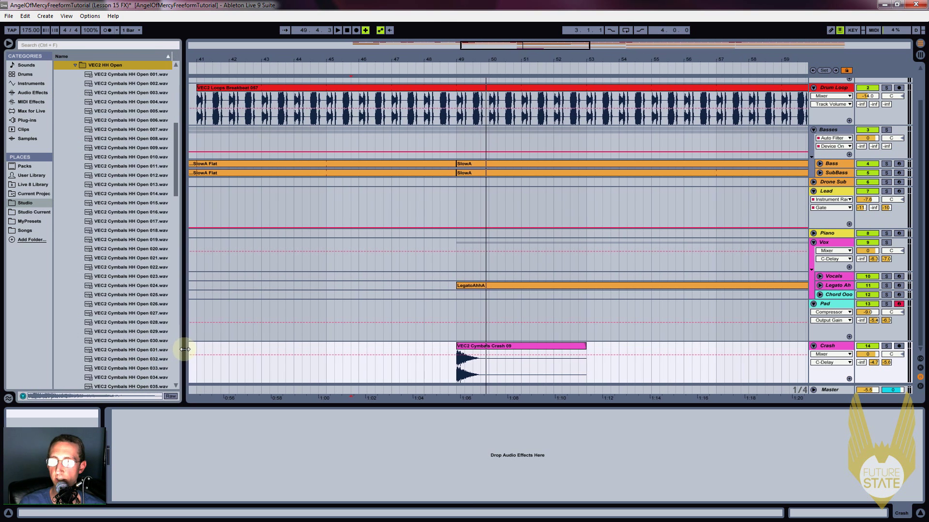
click(106, 247)
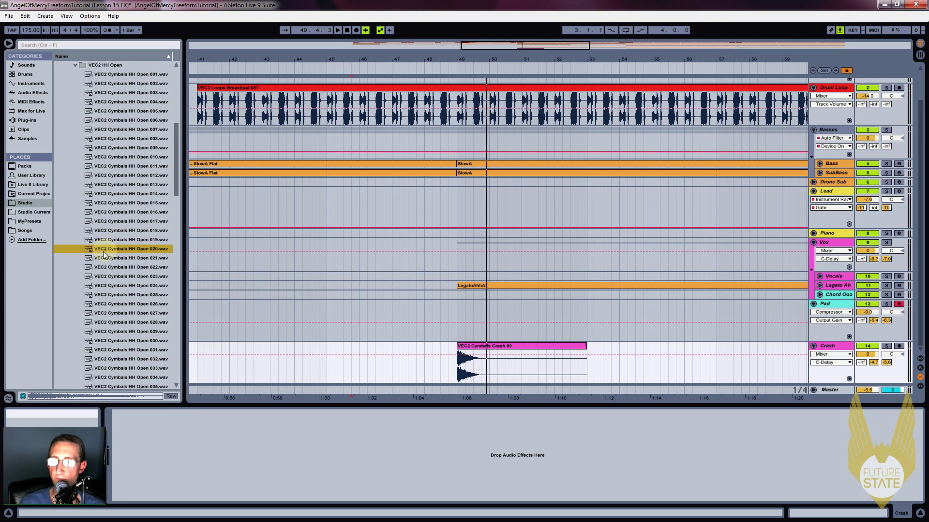
drag(118, 248, 395, 368)
Warp and reverse the hat clip, move it to 48.4.1 to end at bar 49, and audition
double_click(394, 346)
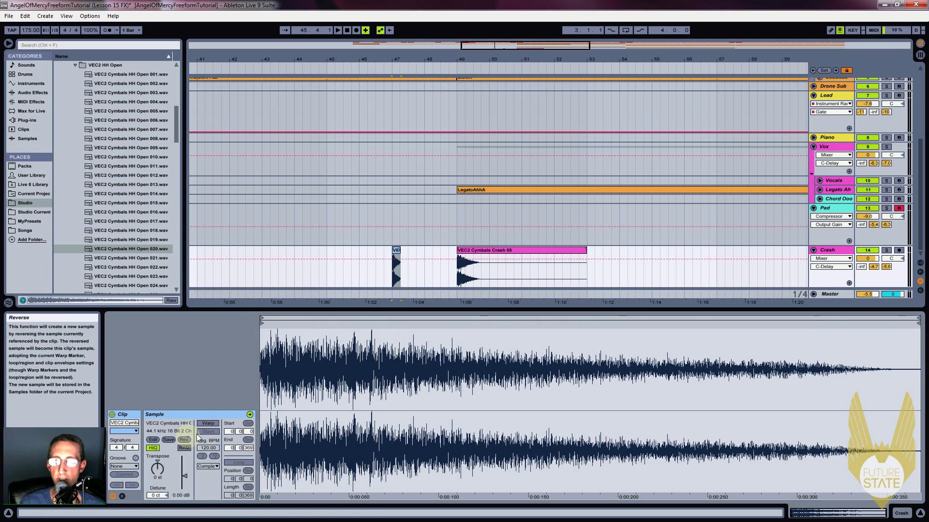
click(209, 423)
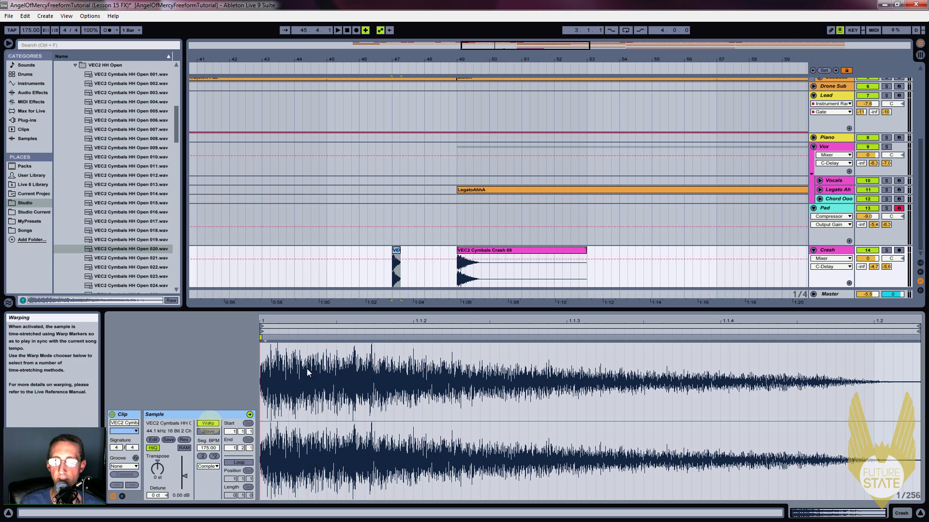
click(185, 440)
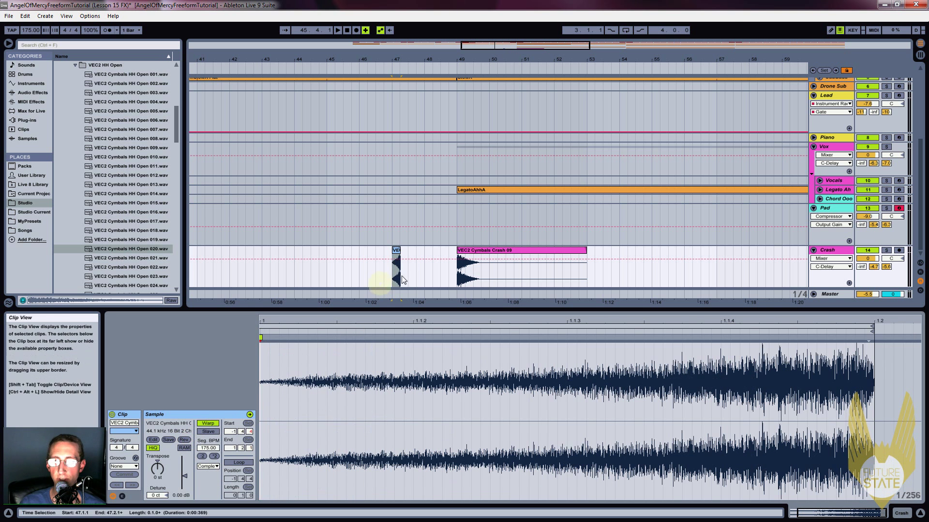
click(396, 251)
key(space)
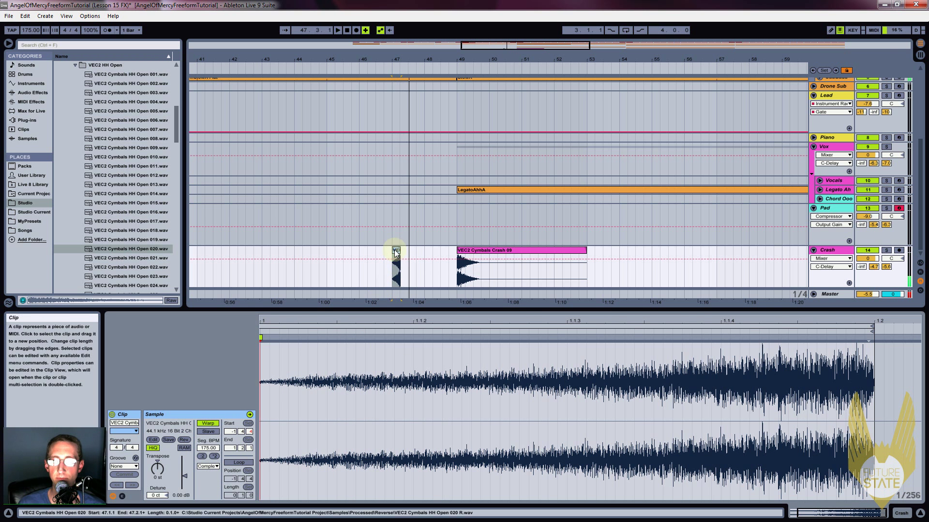
drag(396, 251, 451, 261)
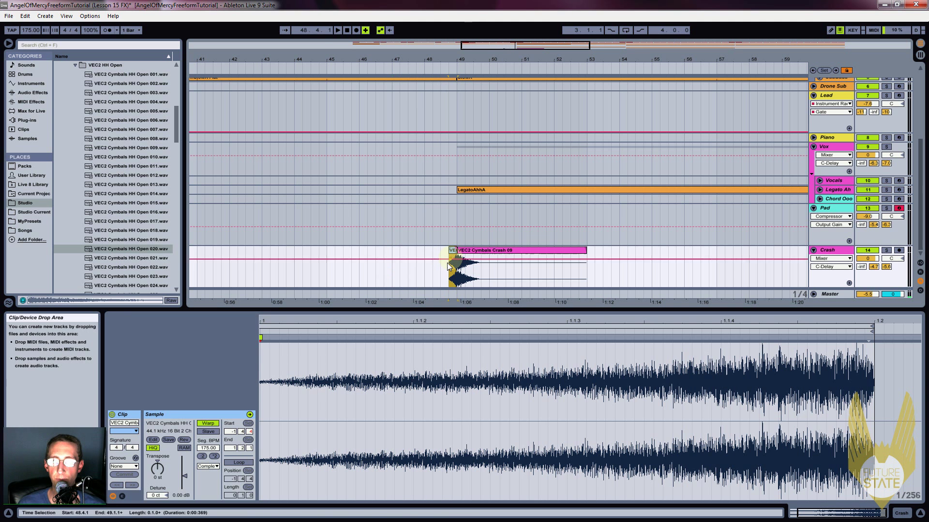
click(418, 273)
key(space)
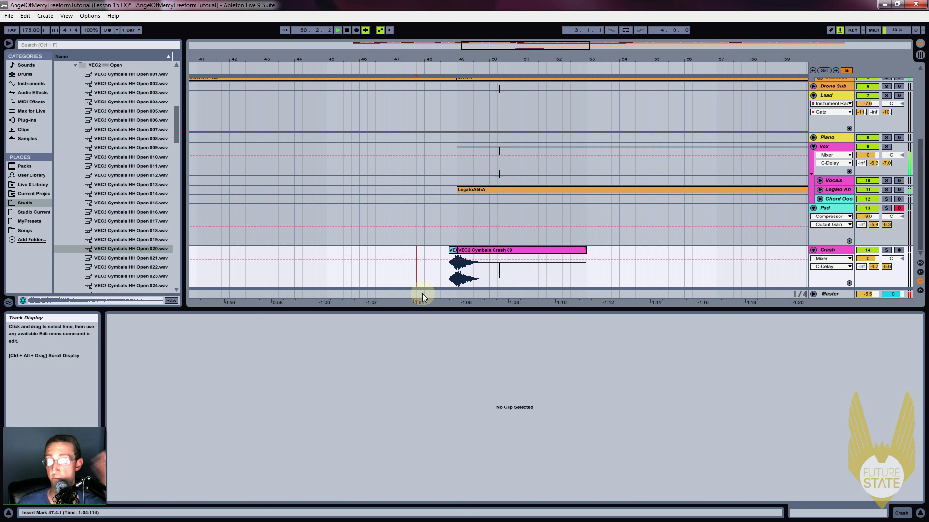
key(space)
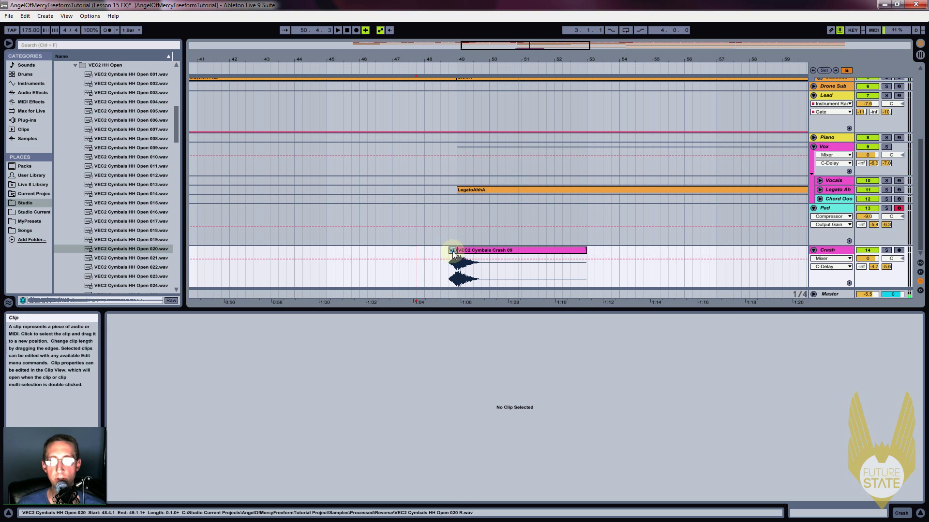
Lower the reversed hat's clip gain to about -7 dB and listen from before bar 48
click(453, 252)
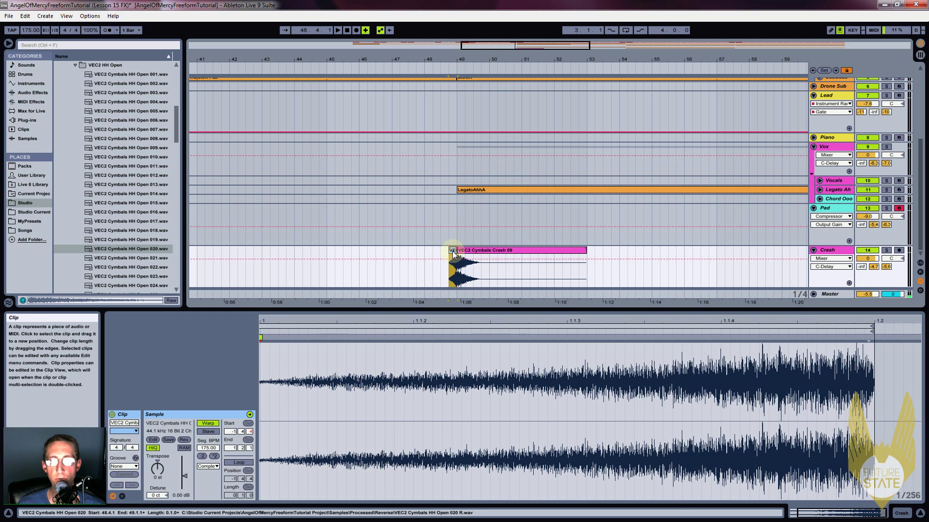
click(186, 478)
mouse_move(175, 477)
mouse_down()
mouse_move(183, 482)
mouse_move(190, 465)
mouse_move(175, 480)
mouse_up()
key(space)
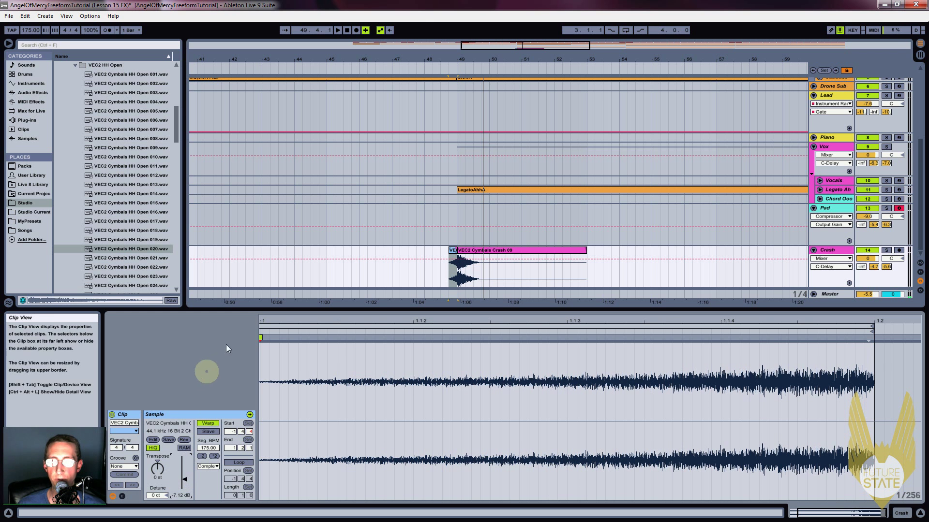
click(418, 266)
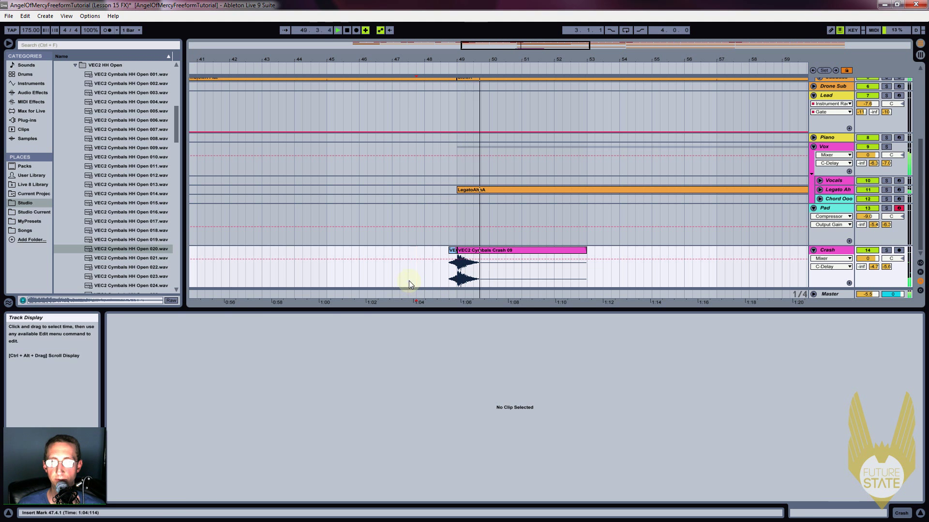
key(space)
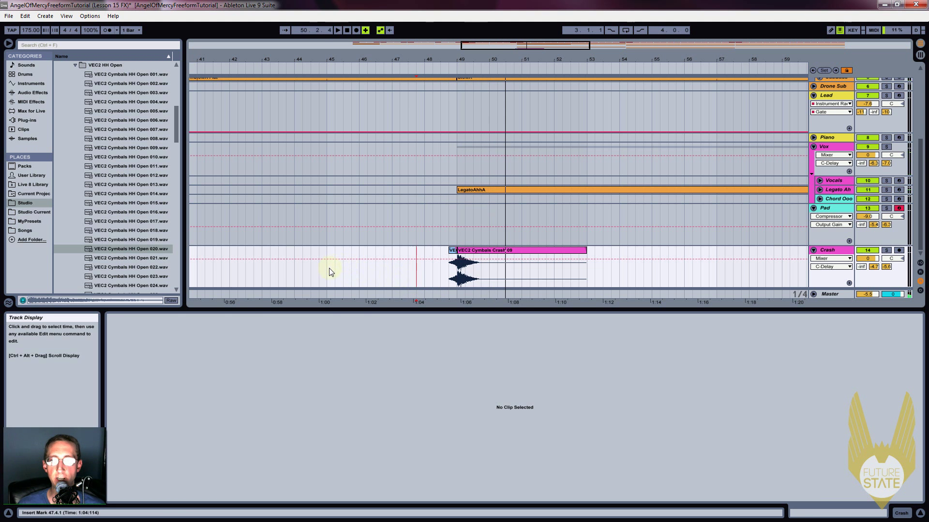
Consolidate bars 45–49 on the Crash track into one four-bar reversed-hat riser clip
drag(327, 269, 455, 251)
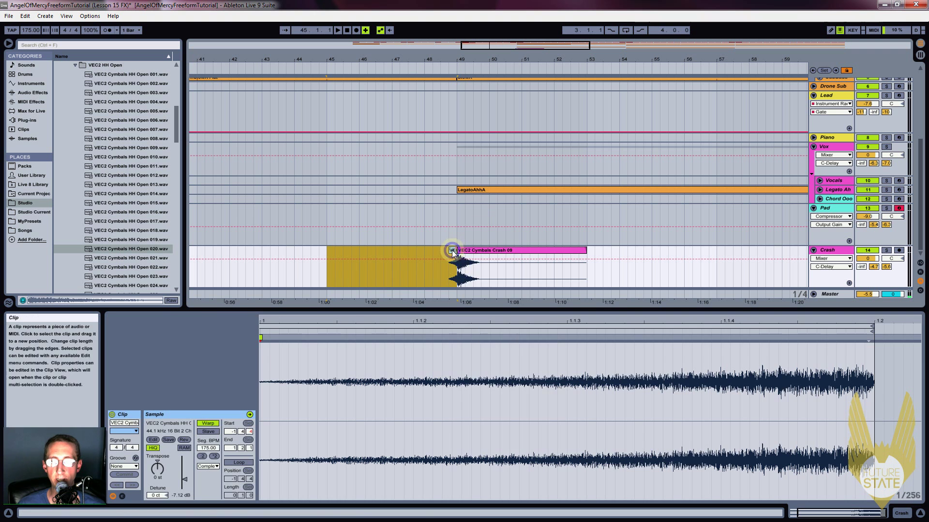
right_click(455, 250)
click(478, 318)
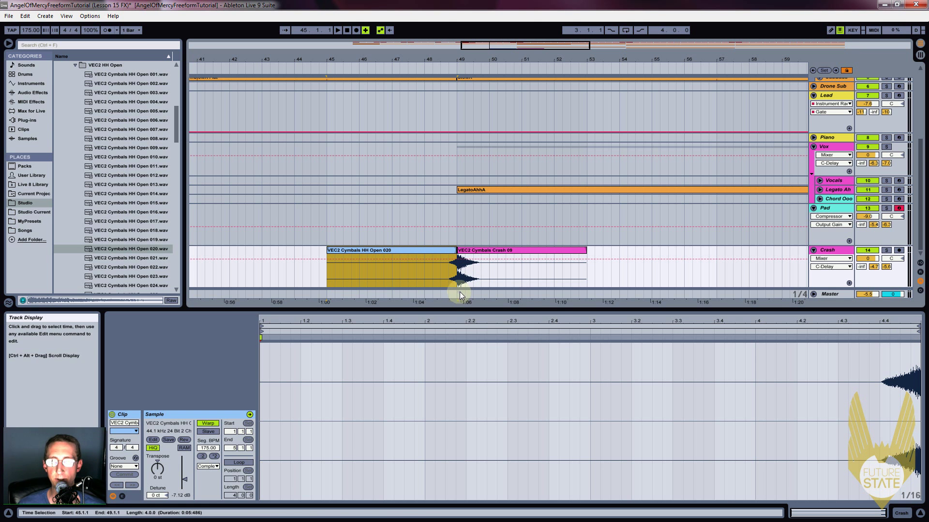
click(831, 253)
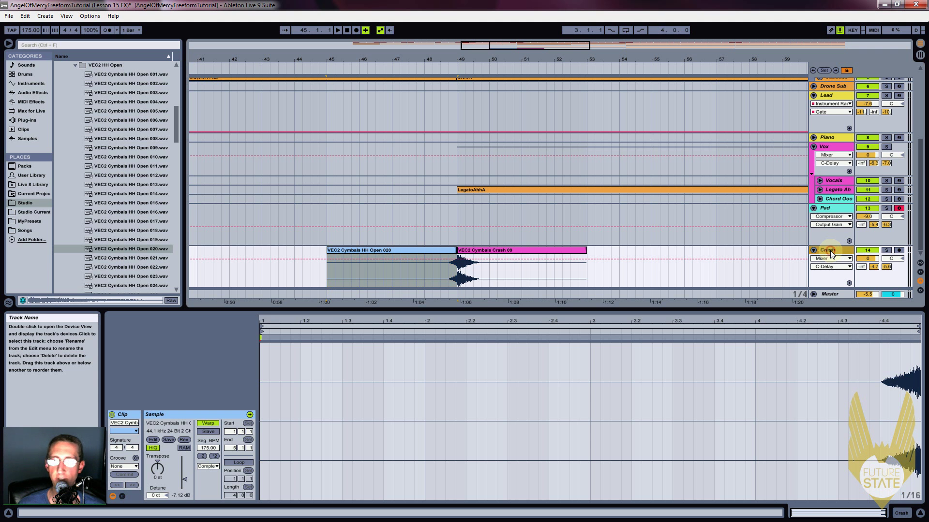
Insert a new audio track and position it above the Crash track
right_click(830, 252)
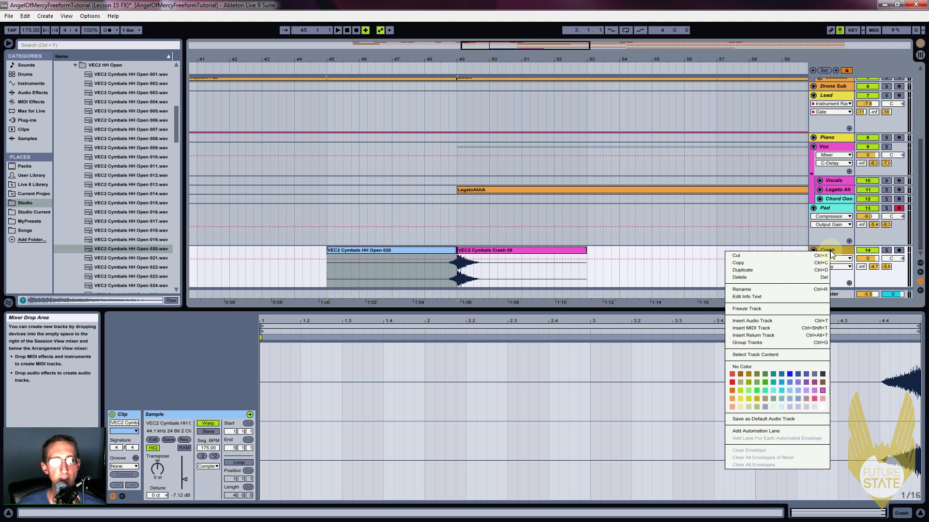
click(756, 321)
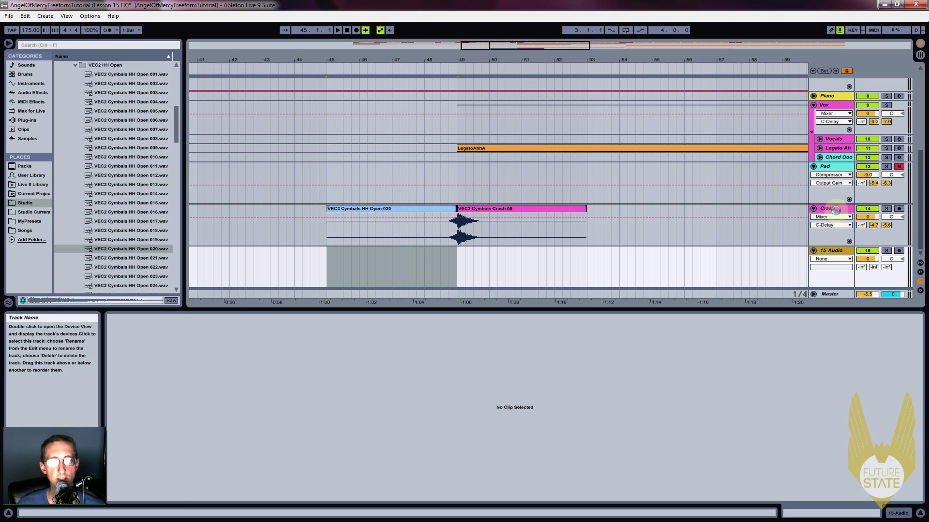
drag(835, 210, 830, 211)
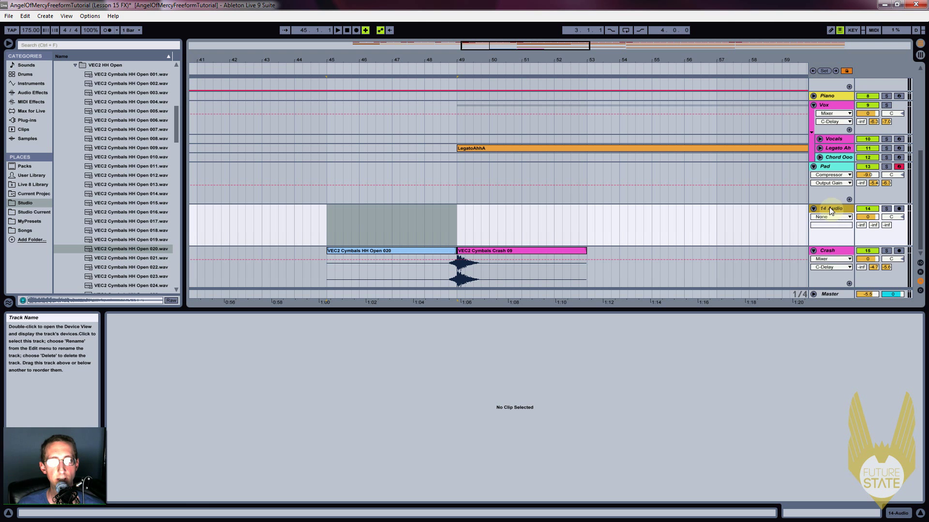
Navigate the Browser to VEC2 FX > VEC2 Trance Sweeps and preview Trance Sweeps 02.wav
click(69, 64)
scroll(120, 145, up, 2)
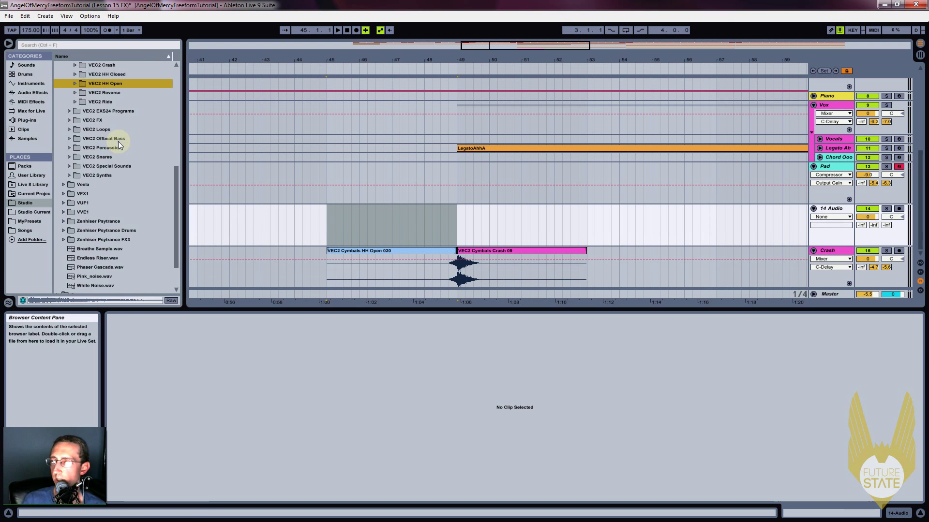
key(Left)
key(Left)
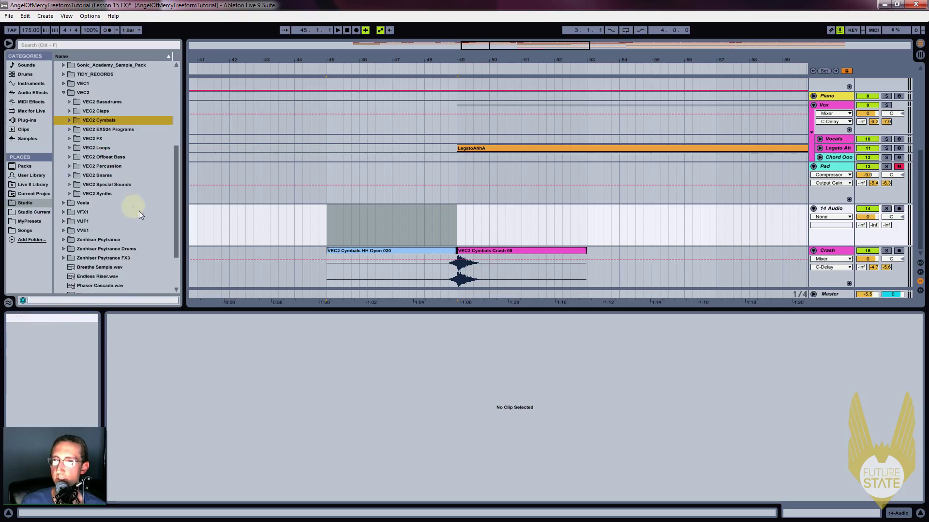
key(Down)
key(Down)
key(Down)
key(Down)
key(Down)
key(Down)
key(Down)
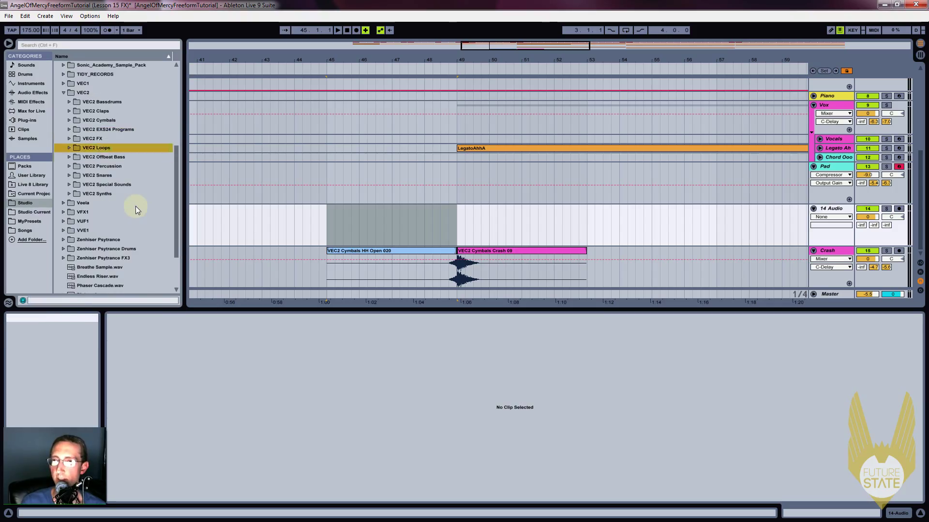
key(Right)
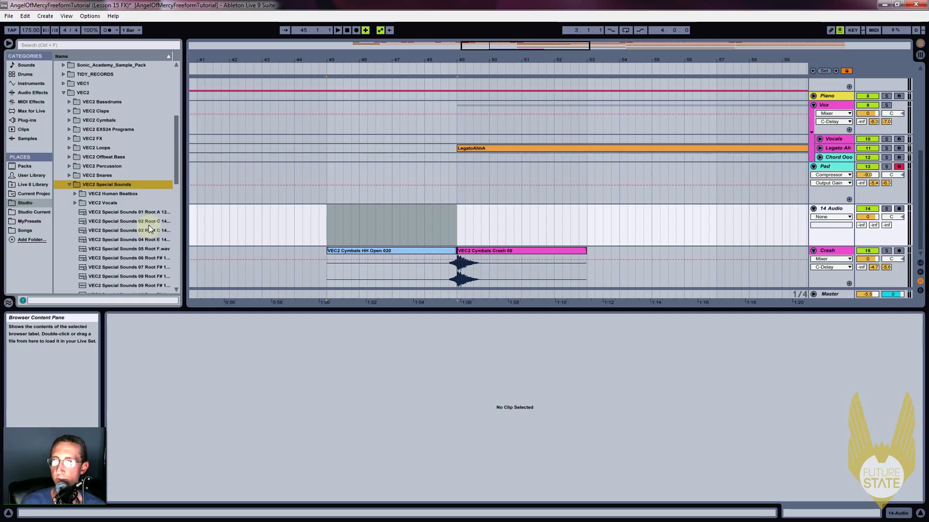
key(Left)
key(Up)
key(Up)
key(Up)
key(Up)
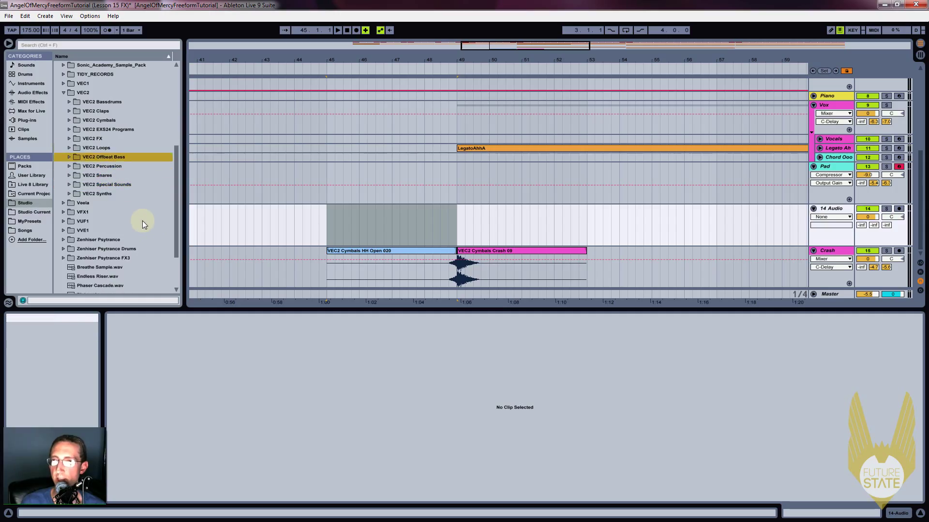
key(Up)
key(Right)
key(Down)
key(Down)
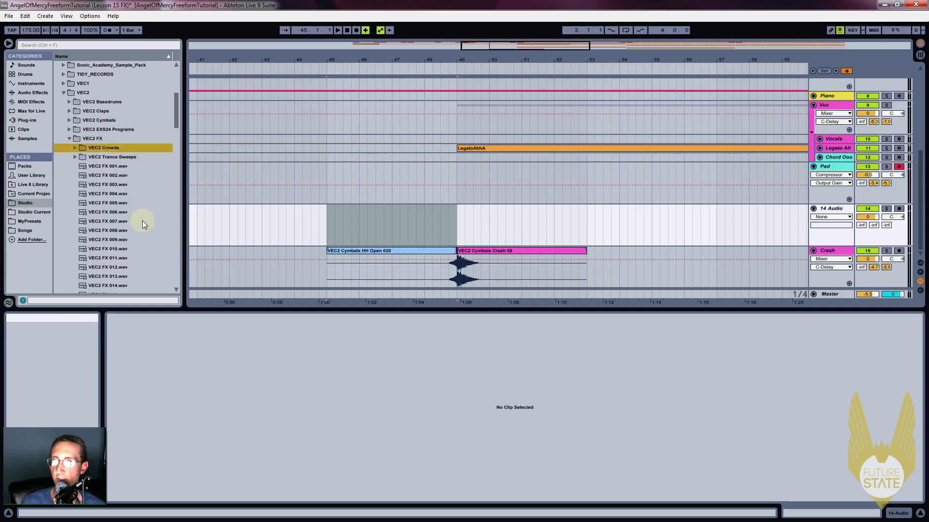
key(Right)
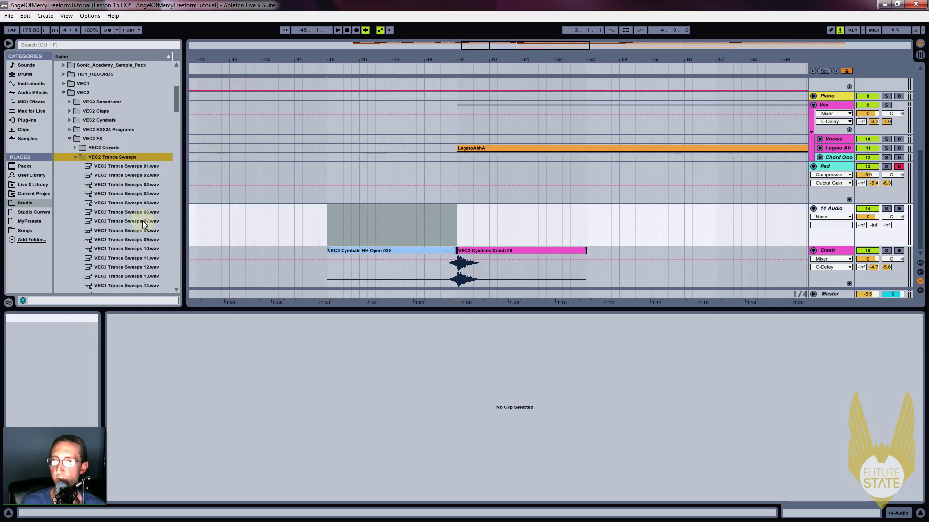
click(129, 175)
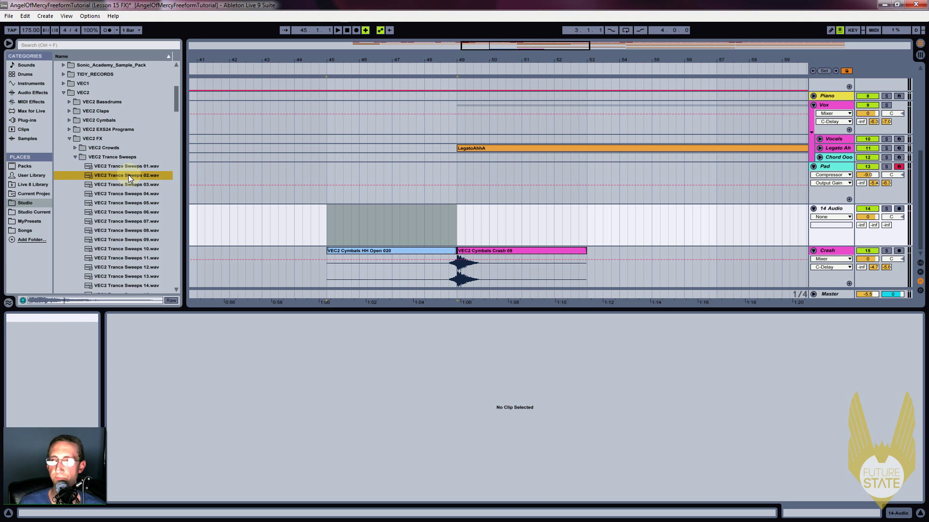
Drop Trance Sweeps 02 on 14 Audio at bar 47, reverse it, play, and rename the track SynthSweep
drag(123, 175, 391, 224)
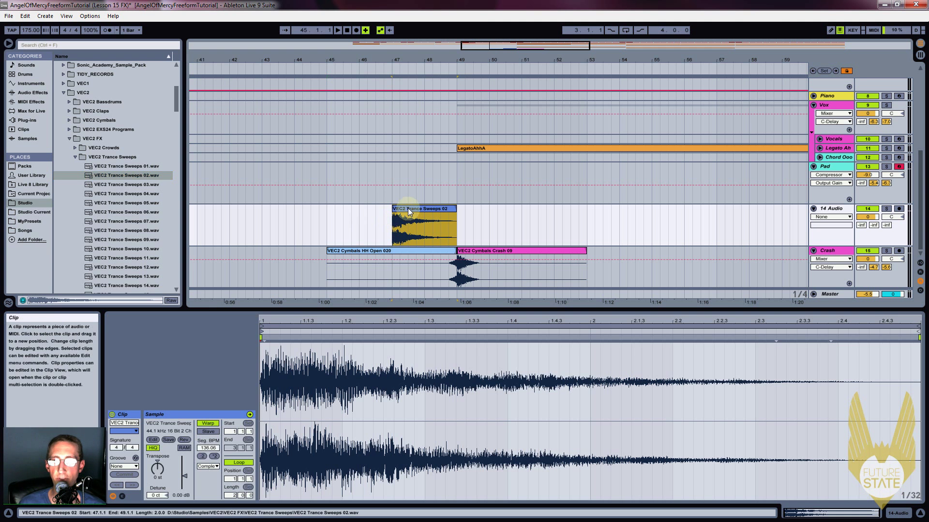
click(184, 439)
key(space)
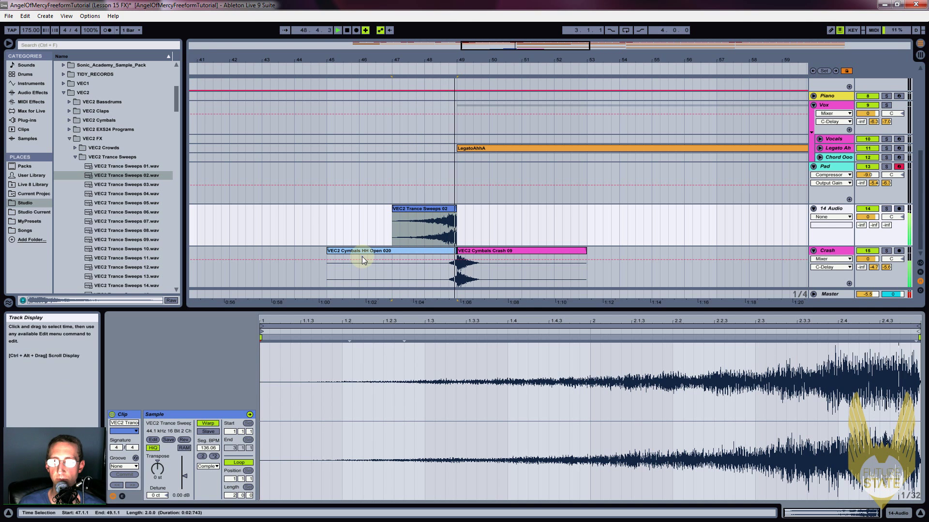
click(828, 211)
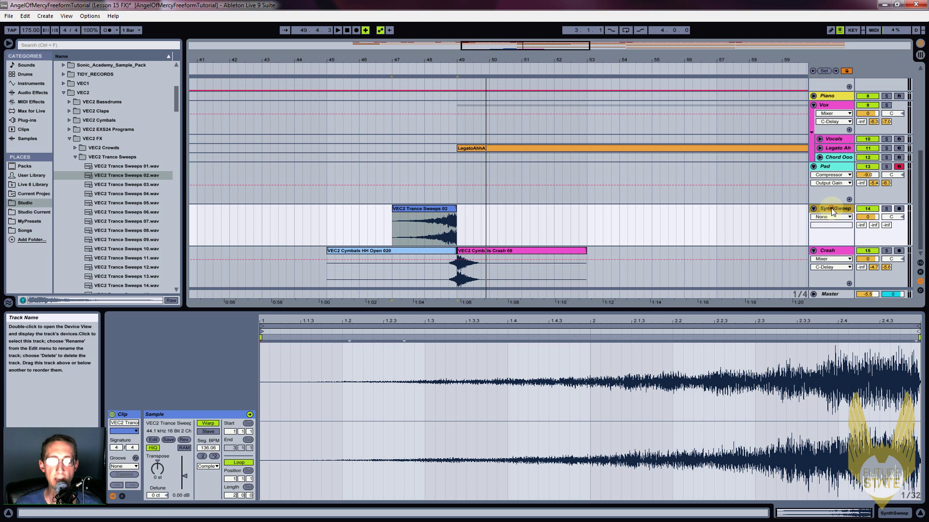
Add a Spectrum analyser to the SynthSweep track and enlarge its graph
double_click(832, 211)
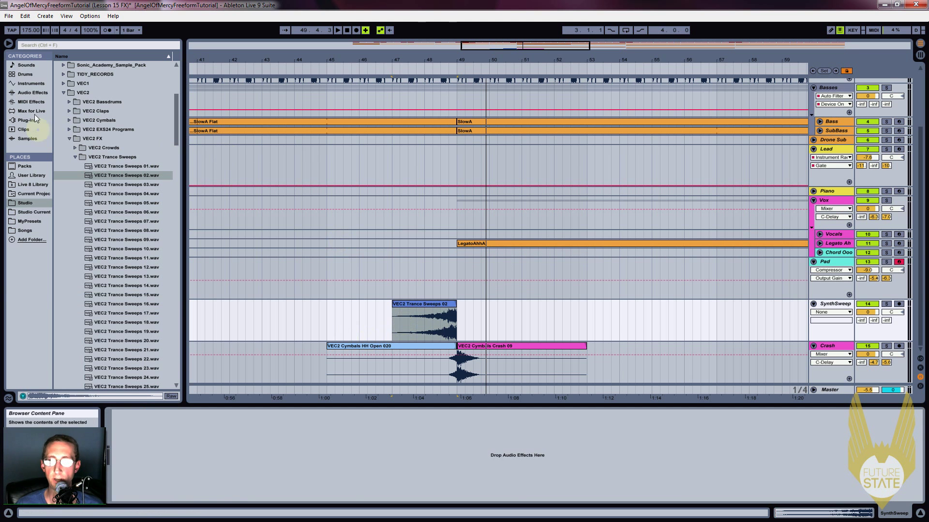
click(30, 93)
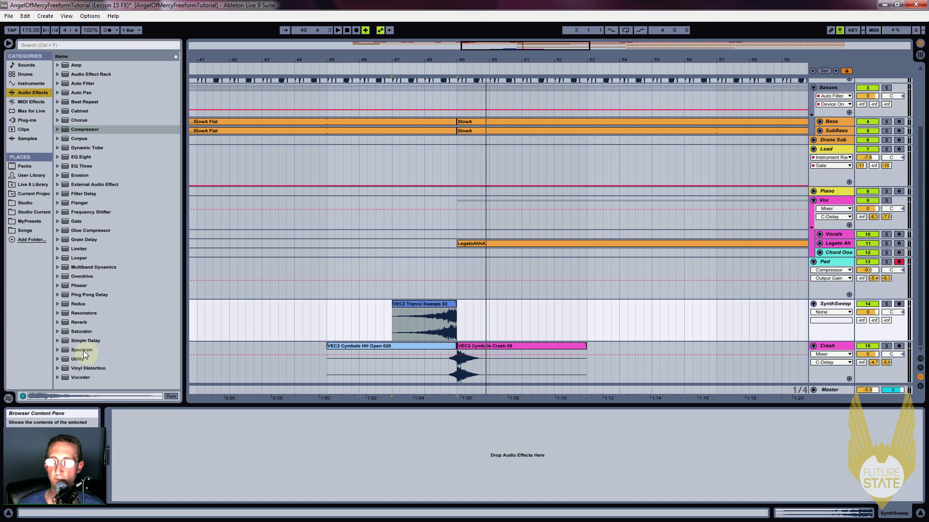
drag(83, 351, 271, 327)
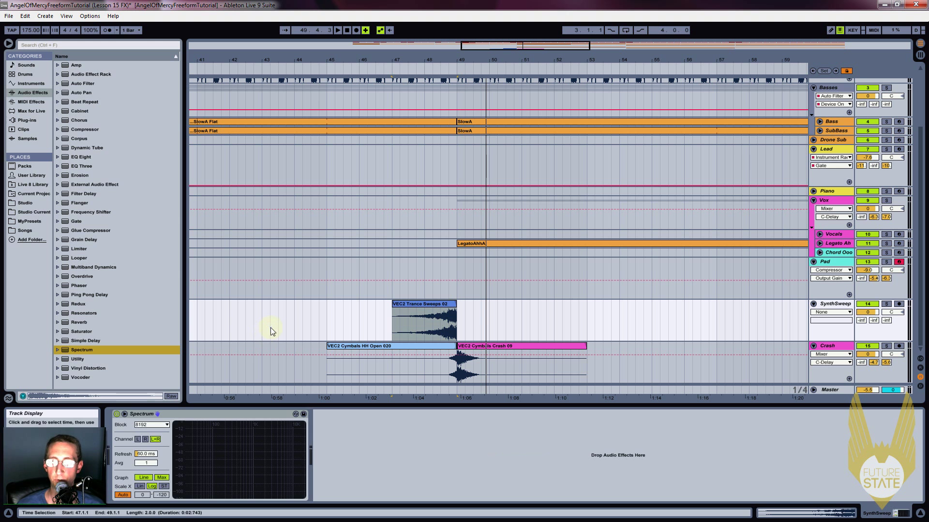
click(124, 414)
Solo SynthSweep, audition the reversed sweep, and open the clip's sample settings
click(406, 246)
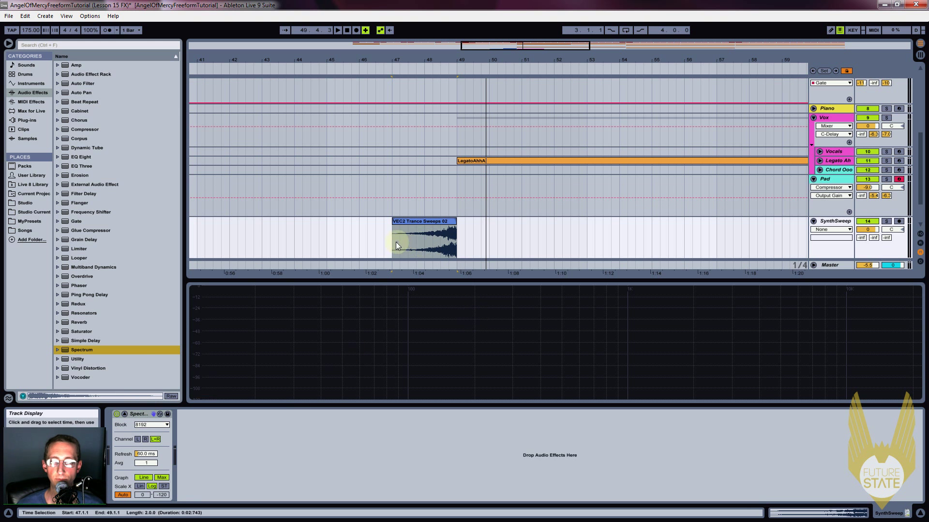
key(space)
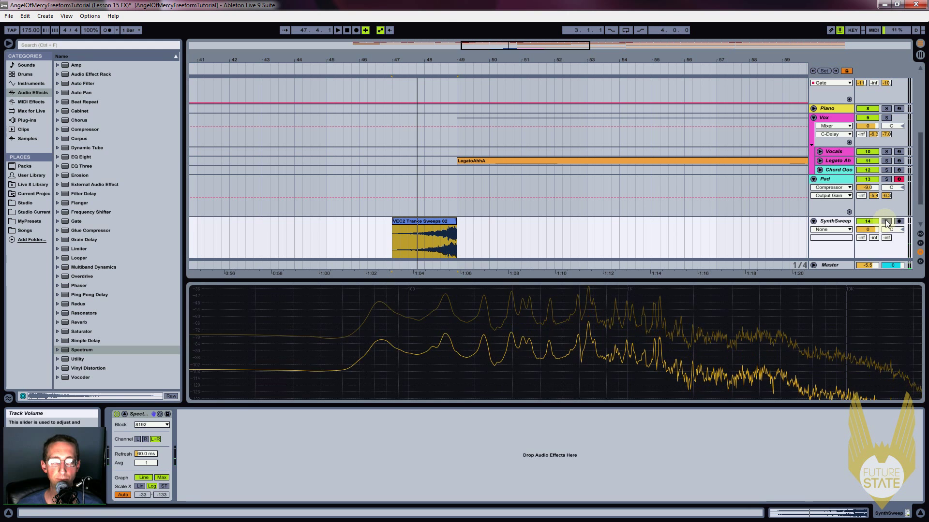
click(886, 221)
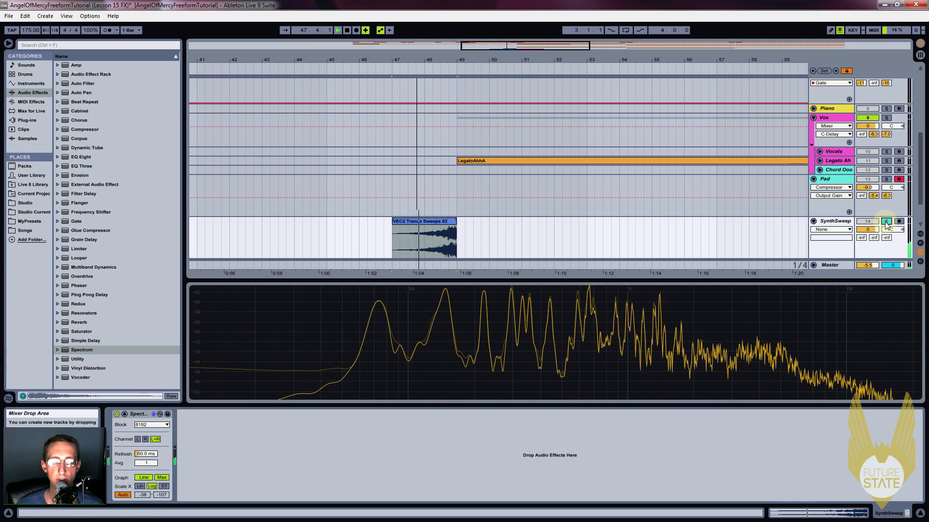
key(space)
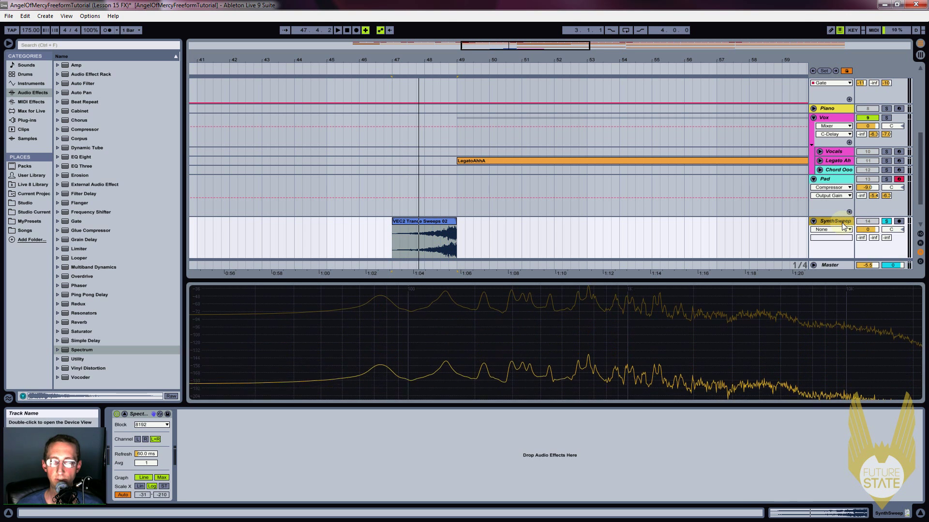
key(space)
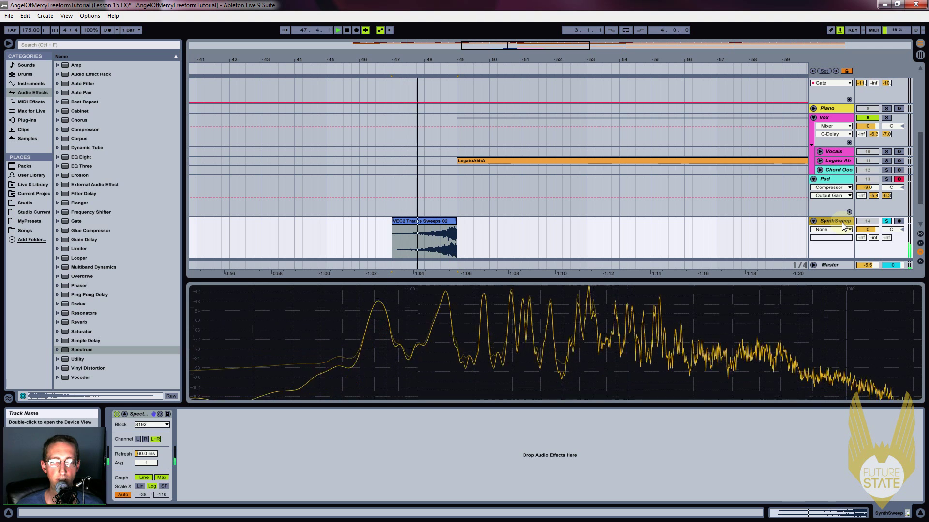
mouse_move(454, 297)
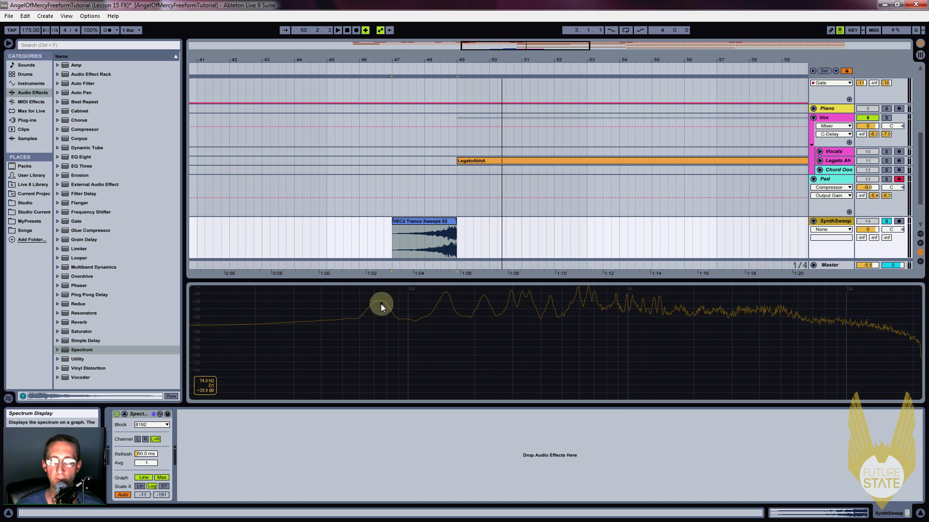
double_click(431, 223)
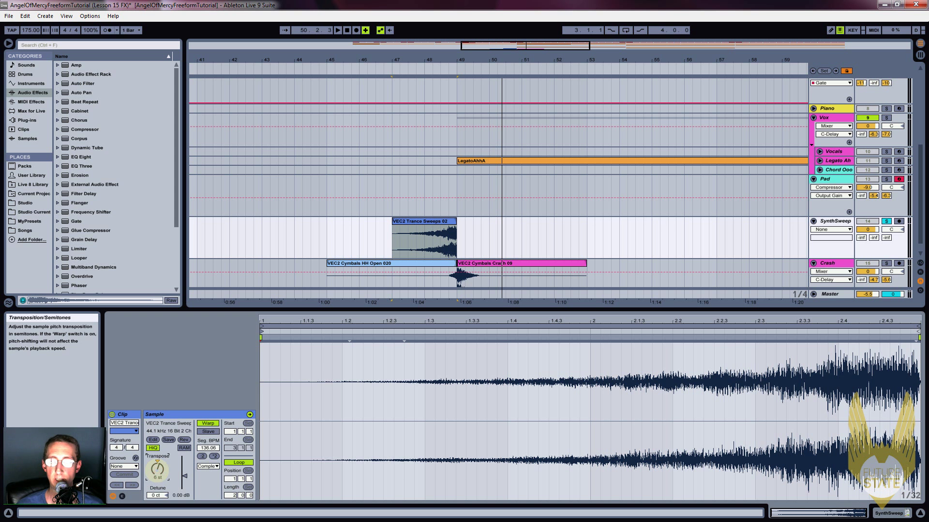
Transpose the reversed sweep clip and compare its Spectrum peak, around 116 Hz, before and after
key(space)
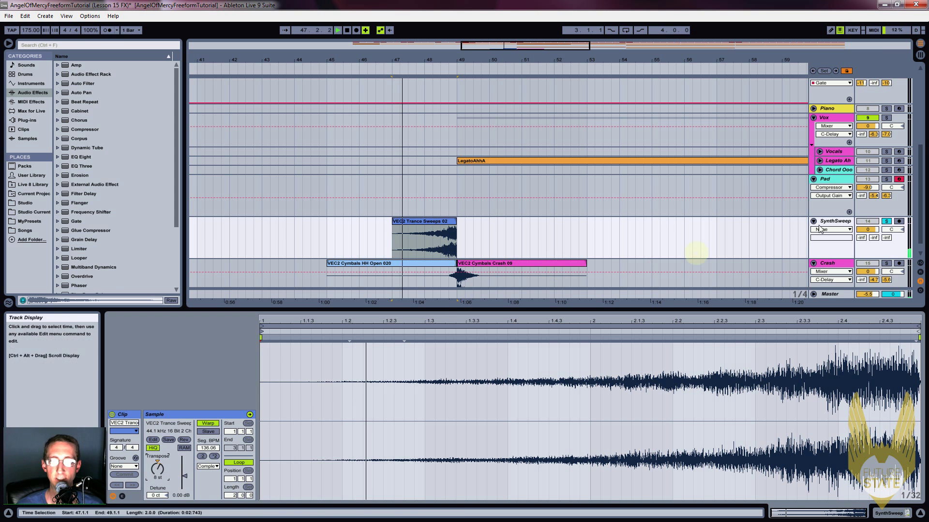
double_click(822, 221)
mouse_move(415, 325)
mouse_down()
mouse_move(422, 303)
mouse_move(414, 307)
mouse_up()
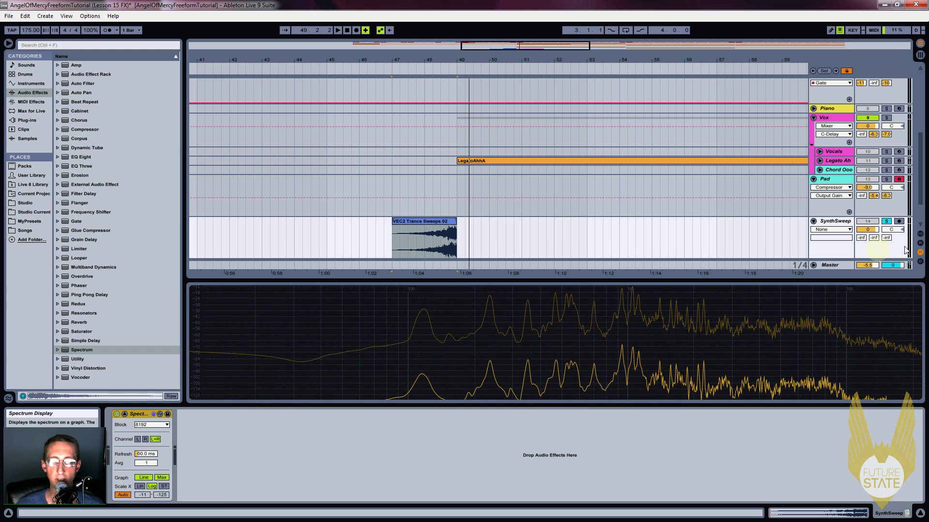
key(shift+Tab)
drag(161, 471, 161, 471)
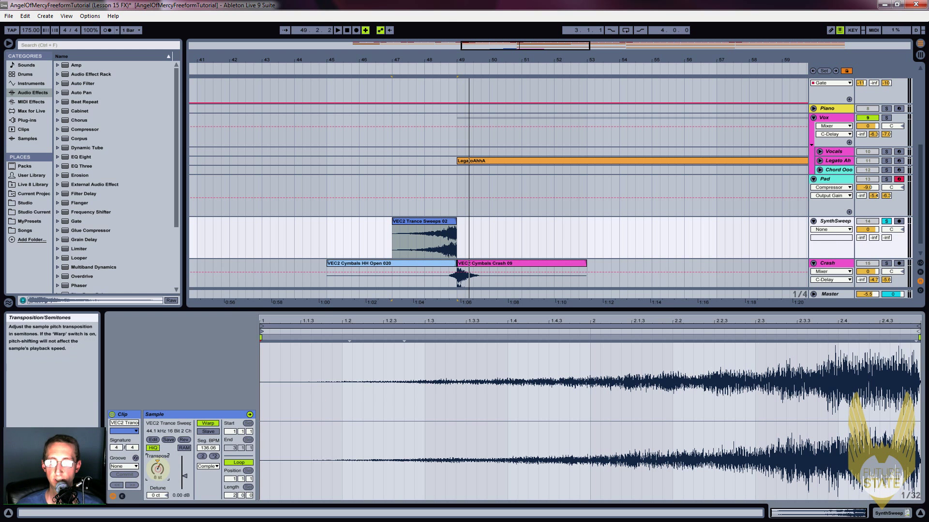
key(shift+Tab)
drag(207, 394, 419, 312)
key(space)
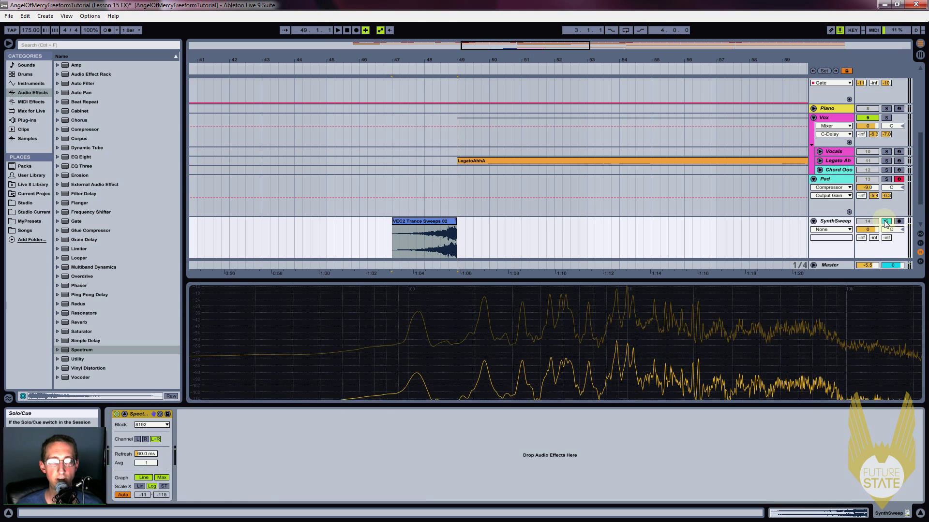
Try a B-LongVerb send on SynthSweep while auditioning, then turn the send back off
mouse_move(873, 238)
mouse_down()
mouse_move(873, 212)
mouse_move(886, 225)
mouse_up()
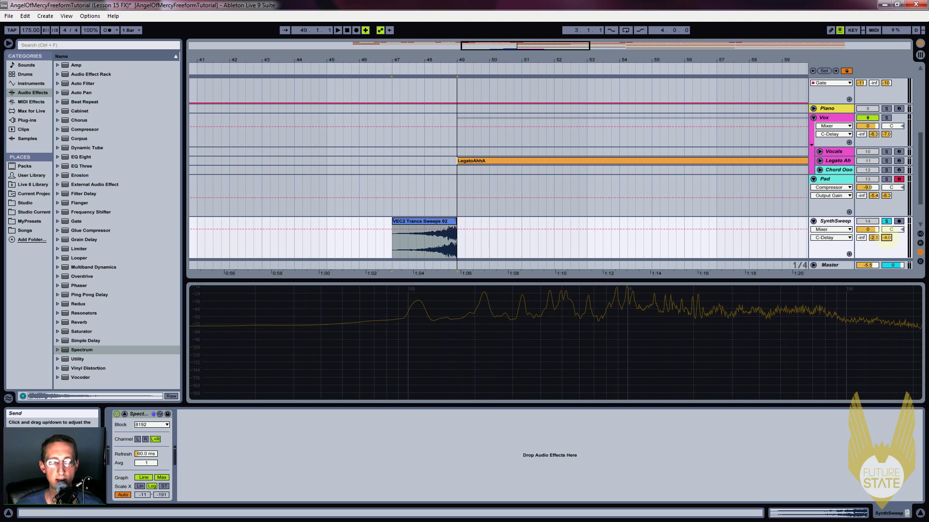
click(367, 242)
key(space)
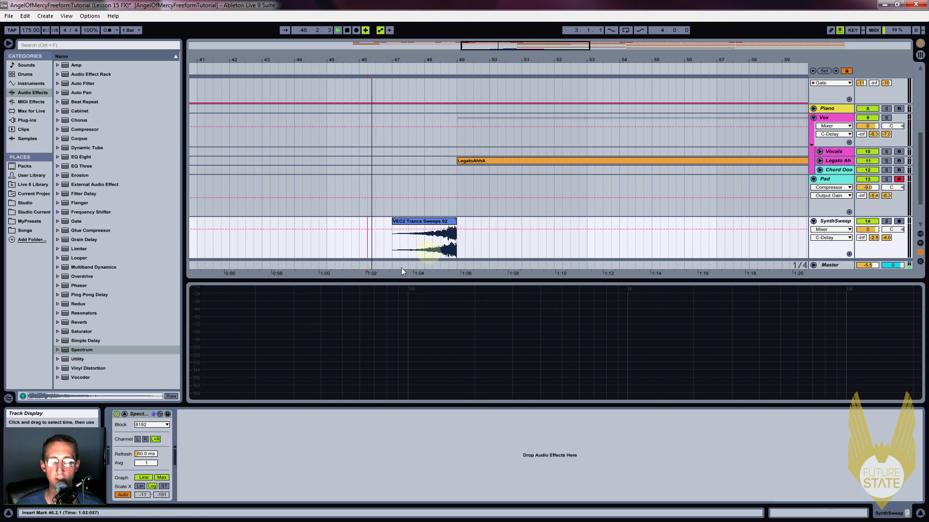
click(126, 414)
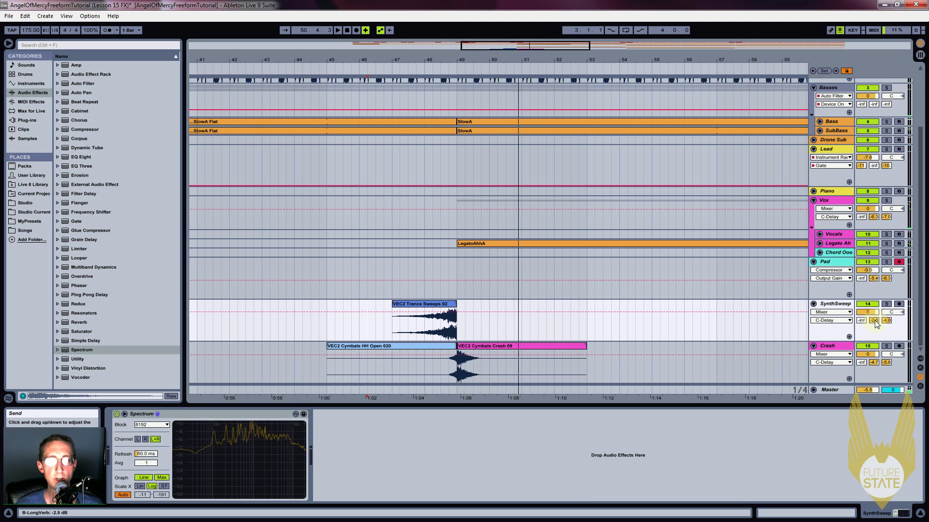
mouse_move(874, 321)
mouse_down()
mouse_move(861, 325)
mouse_move(862, 313)
mouse_up()
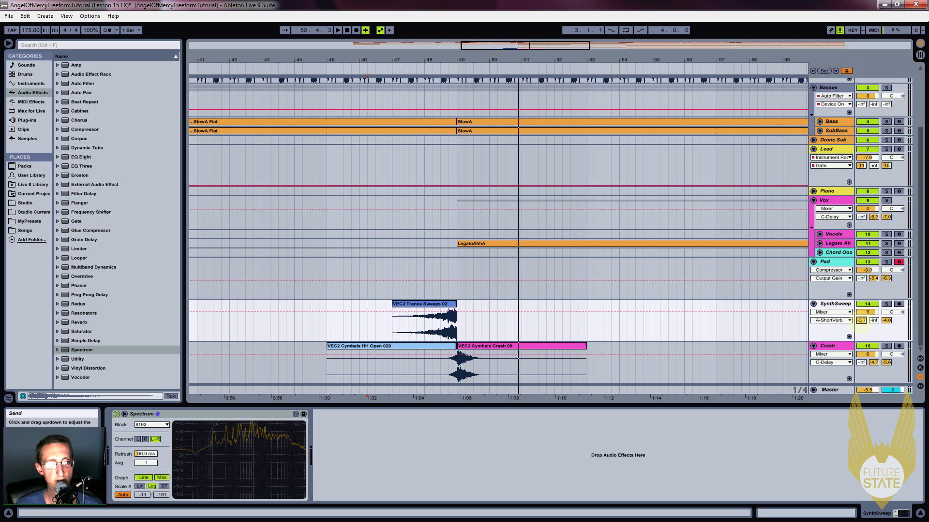
key(space)
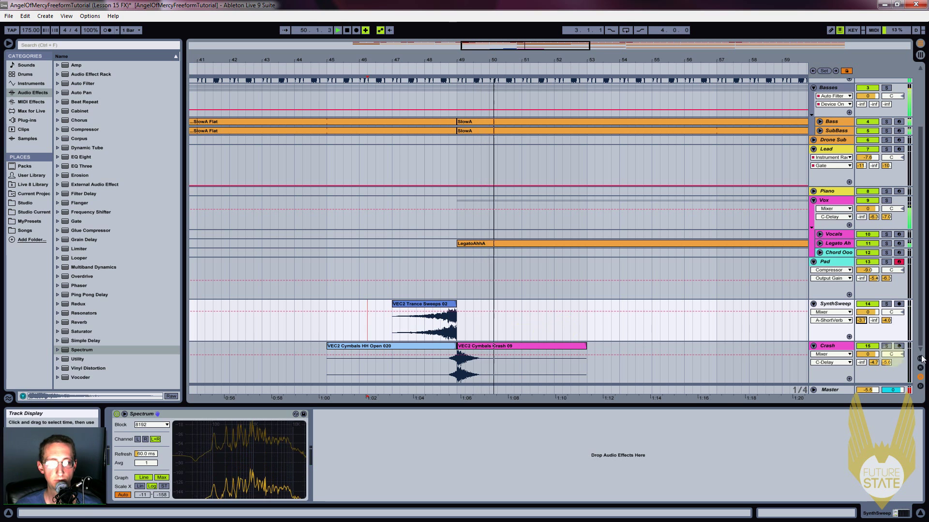
key(space)
Lower SynthSweep's volume to -7 dB and delete the Spectrum analyser
click(868, 313)
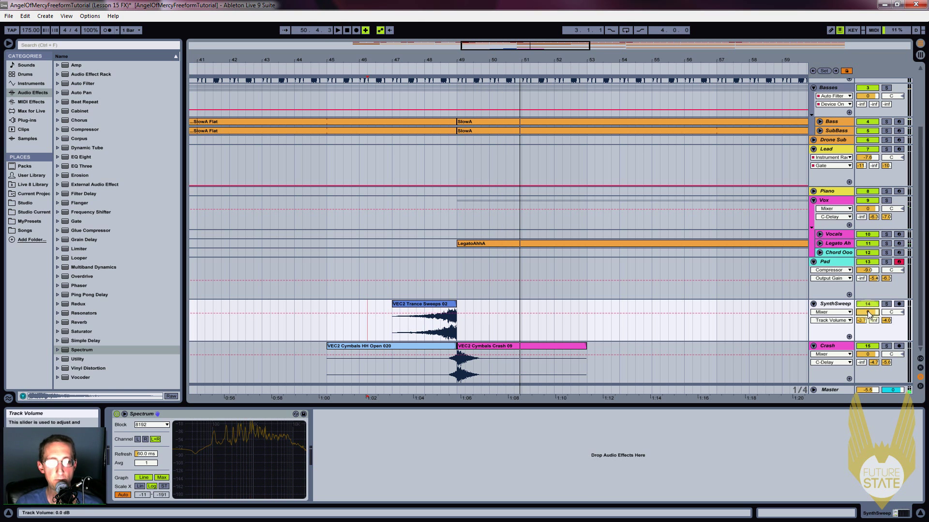
drag(869, 314, 881, 337)
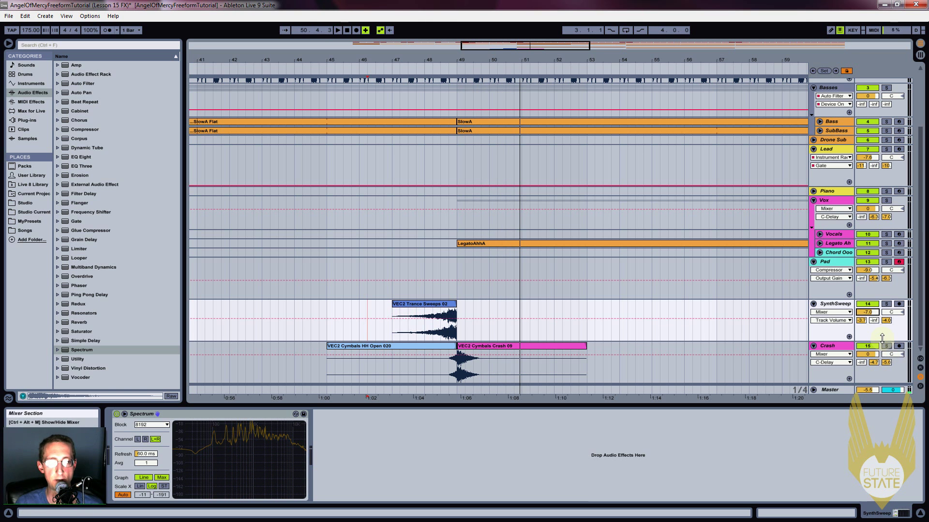
key(space)
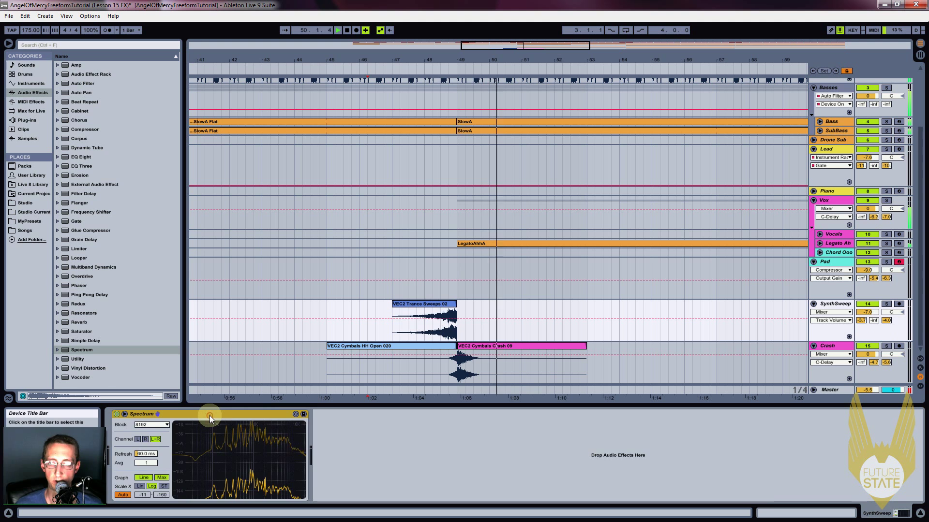
key(space)
key(Delete)
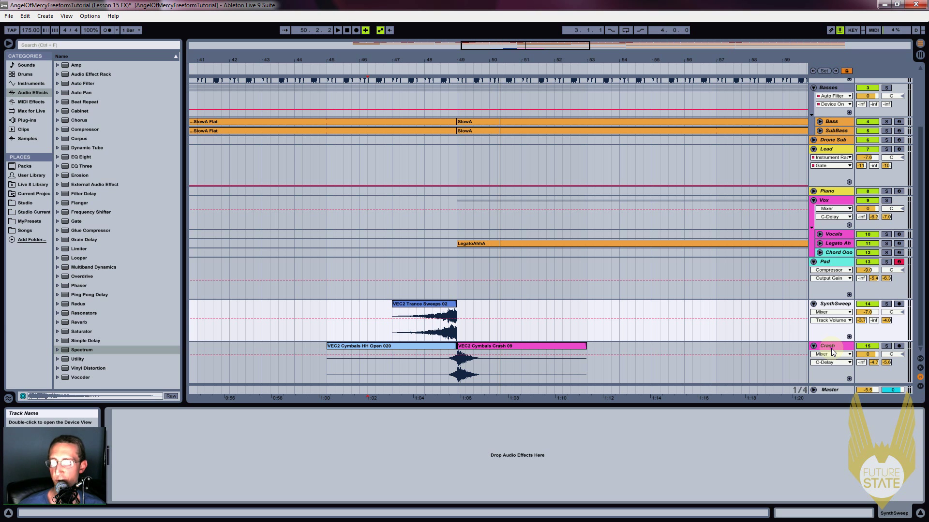
Colour the SynthSweep track pink and insert a new audio track
right_click(830, 305)
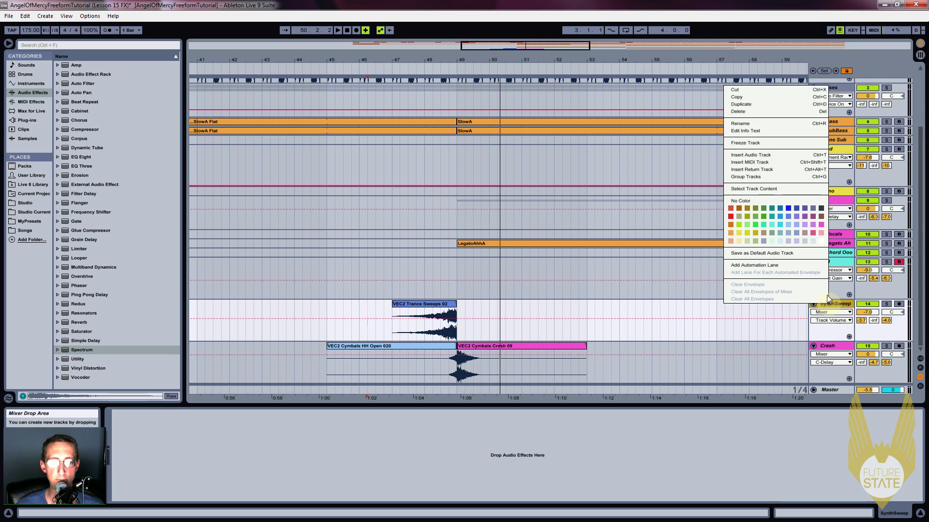
click(821, 225)
right_click(832, 304)
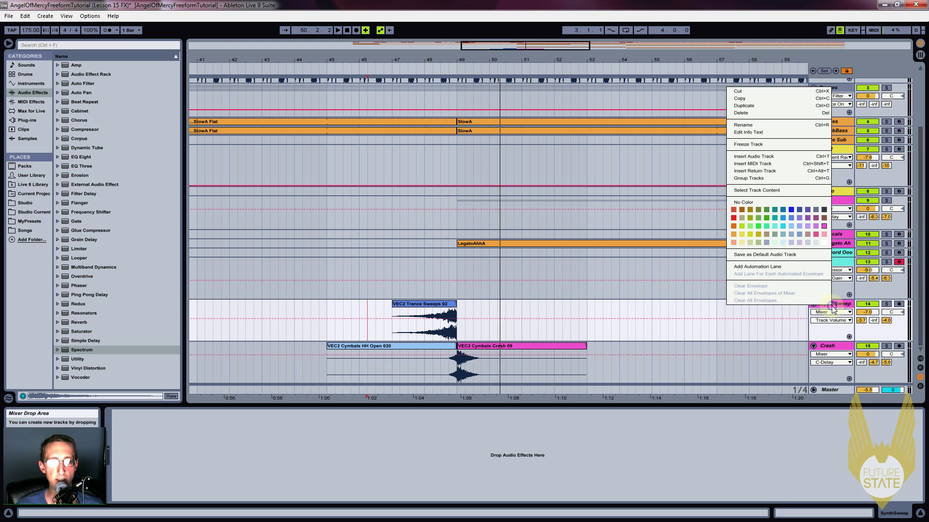
click(763, 153)
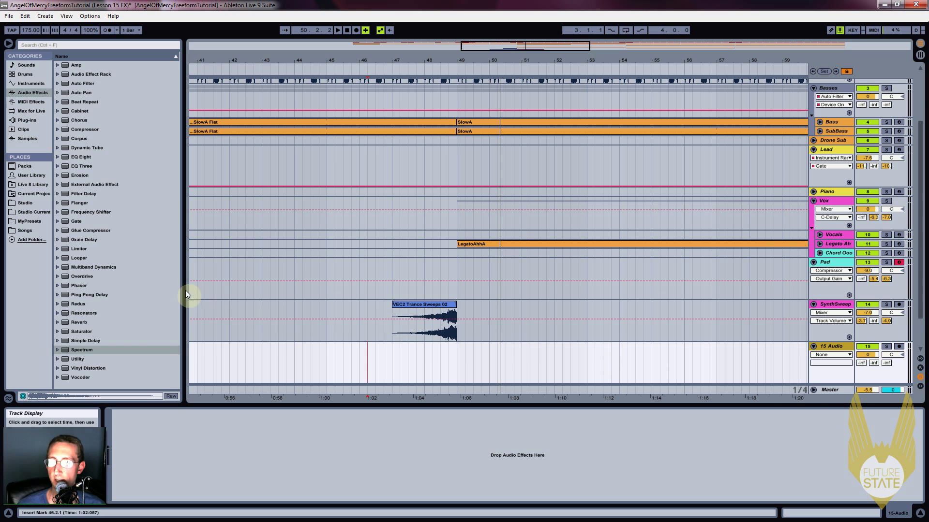
Place VEC2 FX 075.wav from Places > Studio on the new track at bar 49
click(27, 203)
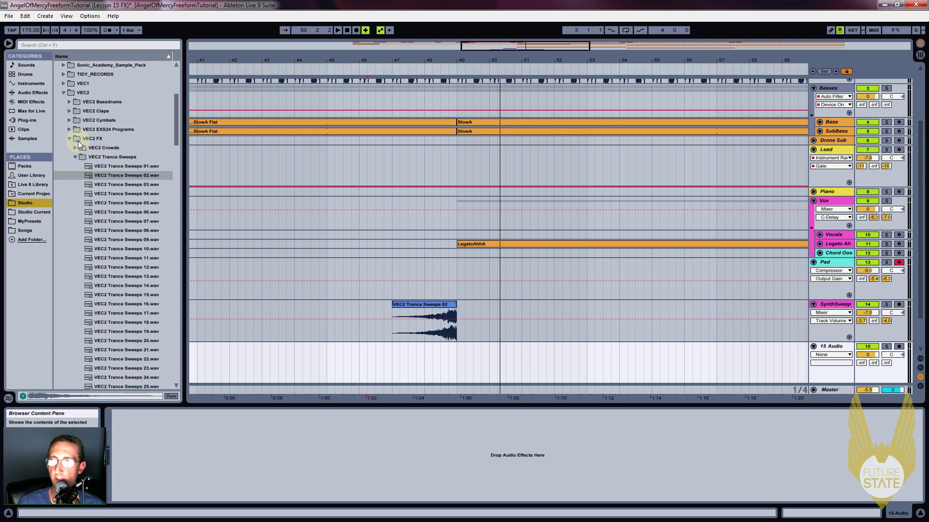
click(74, 157)
drag(178, 181, 175, 289)
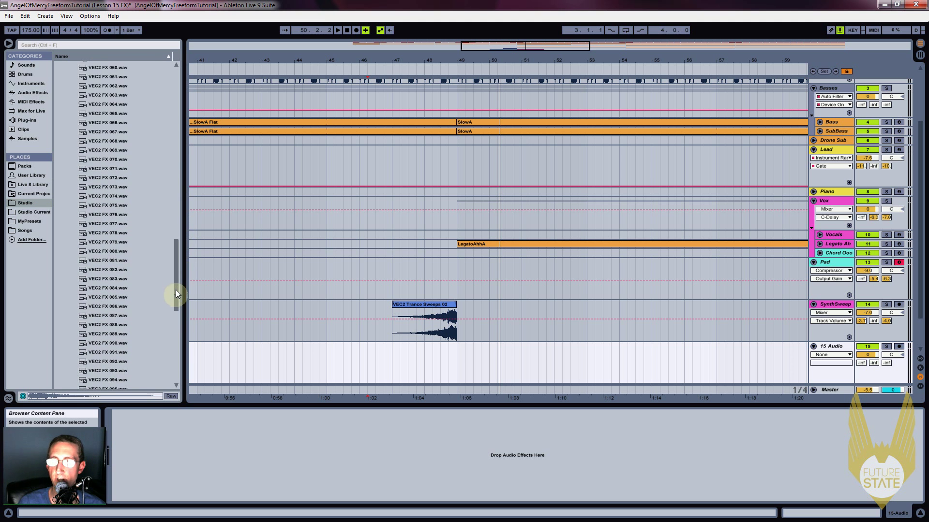
click(116, 205)
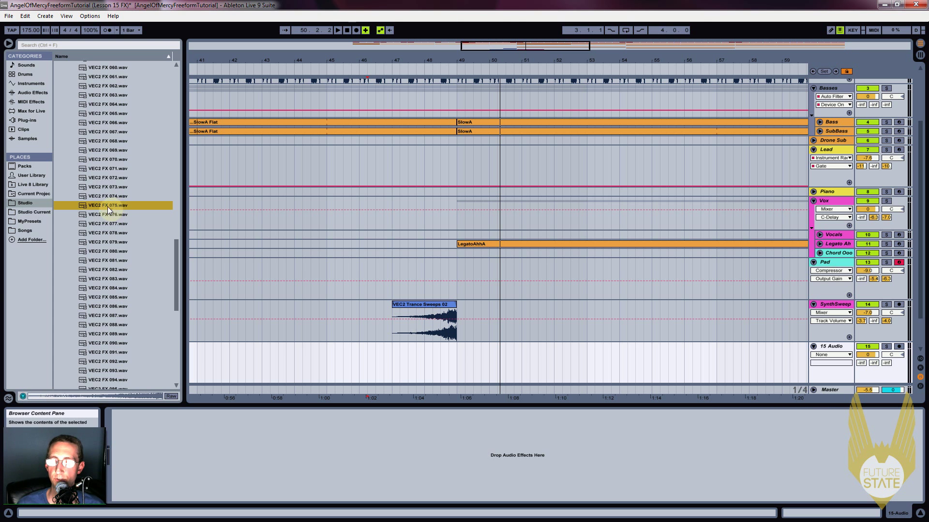
drag(103, 206, 458, 369)
scroll(561, 310, down, 1)
Reverse the VEC2 FX 075 clip, audition it, and raise 15 Audio's send to -1.0
click(473, 307)
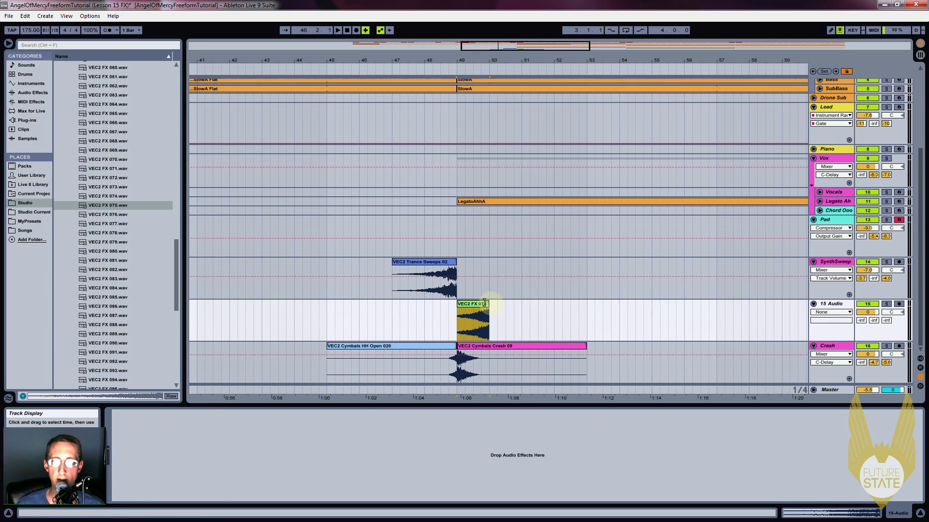
double_click(473, 307)
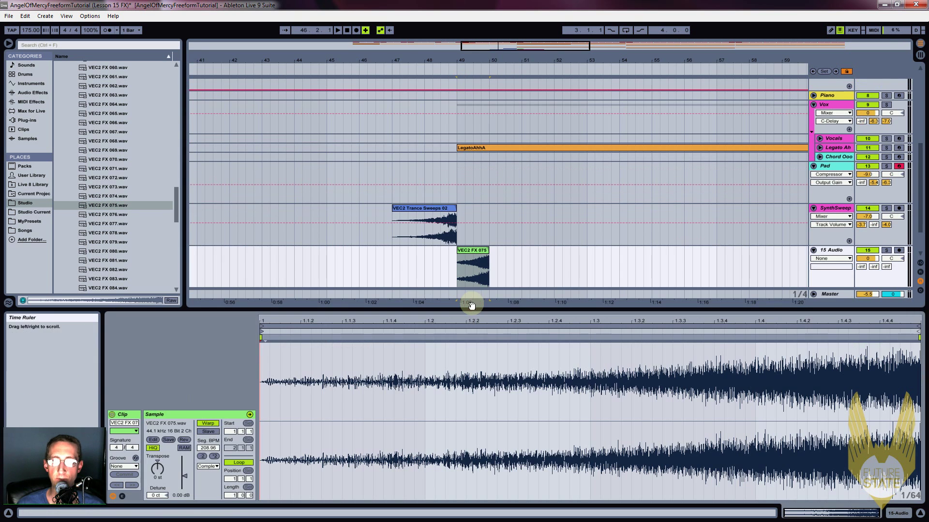
click(183, 440)
key(space)
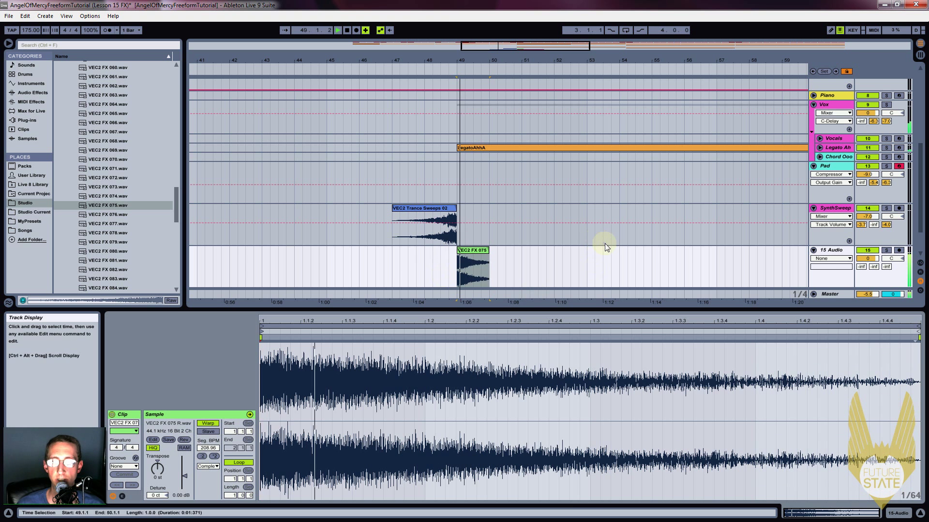
scroll(604, 240, down, 1)
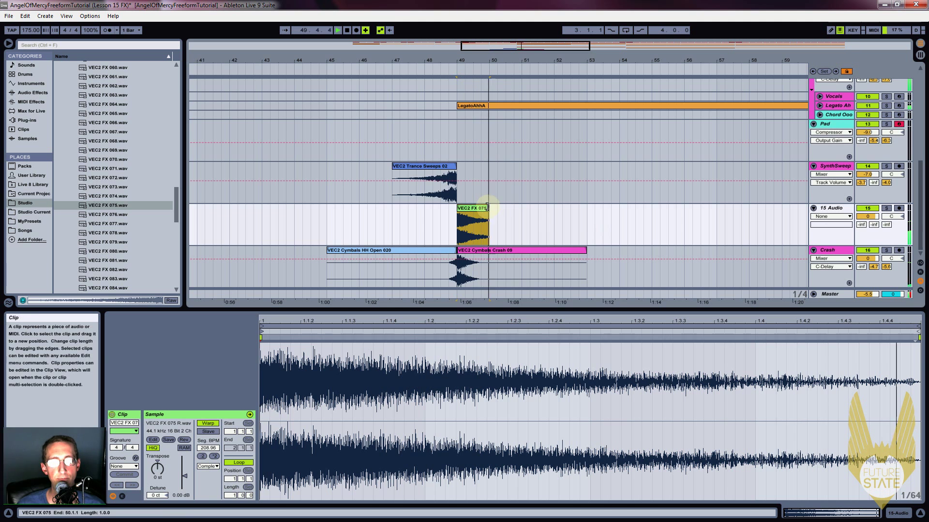
key(space)
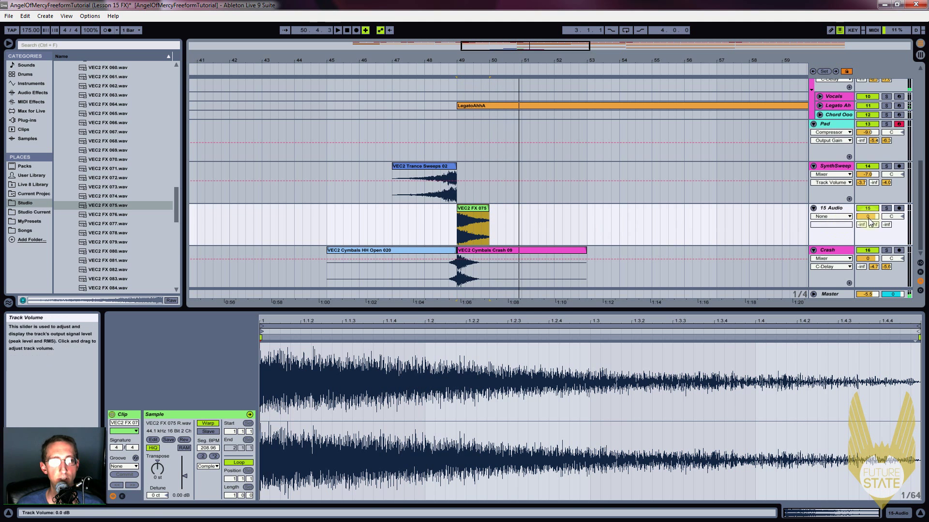
mouse_move(874, 225)
mouse_down()
mouse_move(875, 198)
mouse_move(887, 227)
mouse_up()
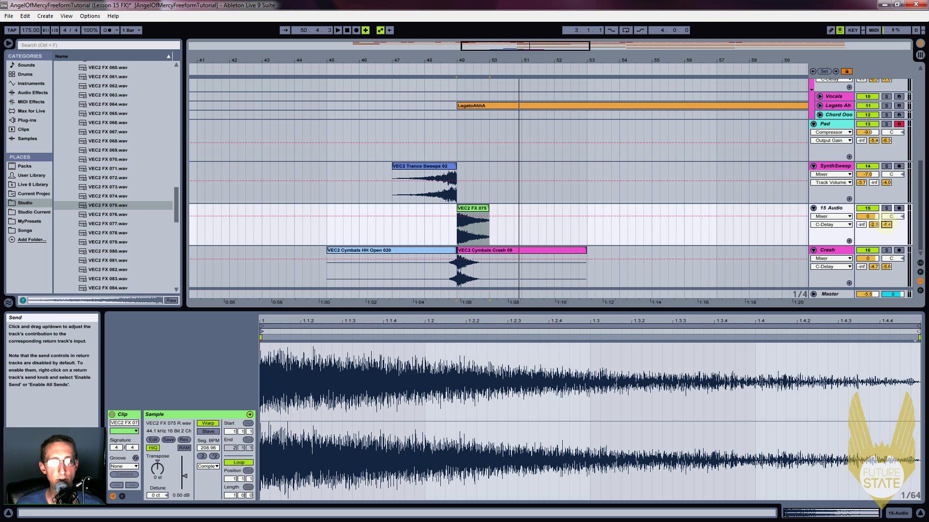
Audition from bar 46.3 and lower the 15 Audio track volume to -10 dB
click(378, 270)
key(space)
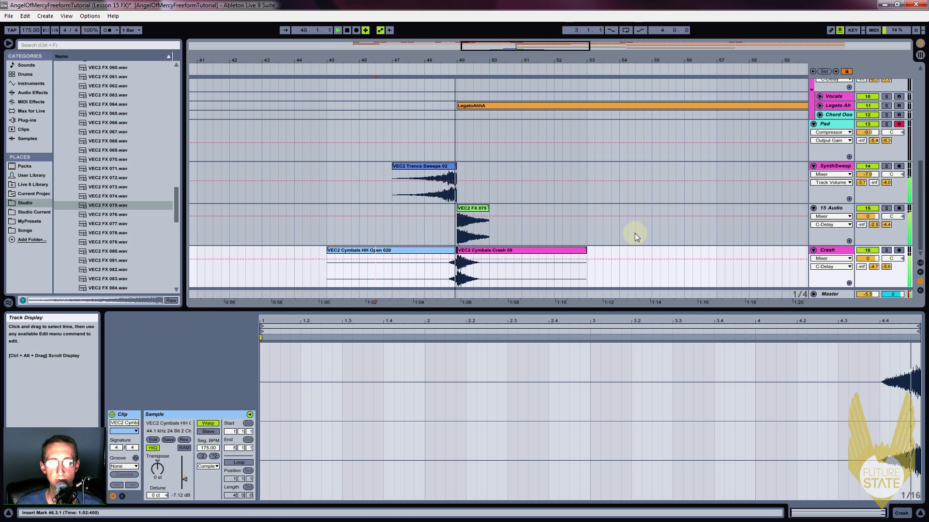
key(space)
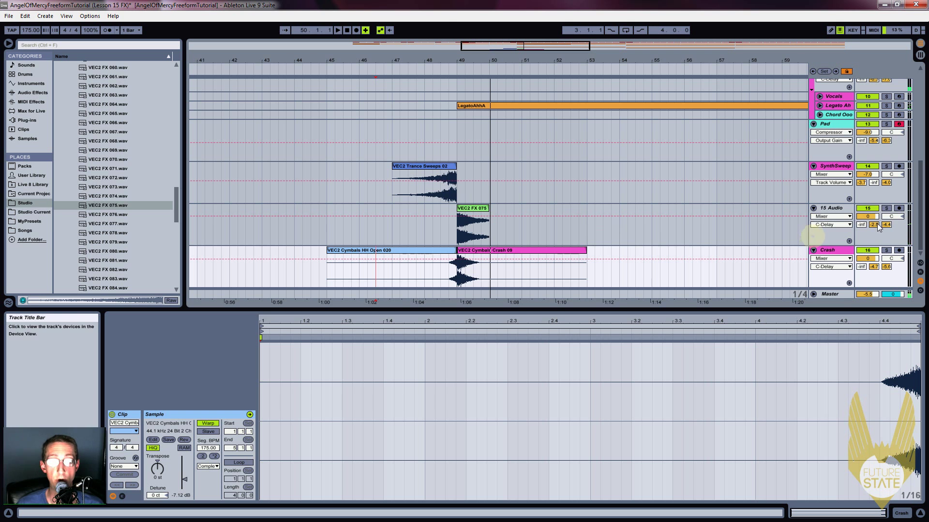
click(873, 218)
drag(873, 219, 873, 237)
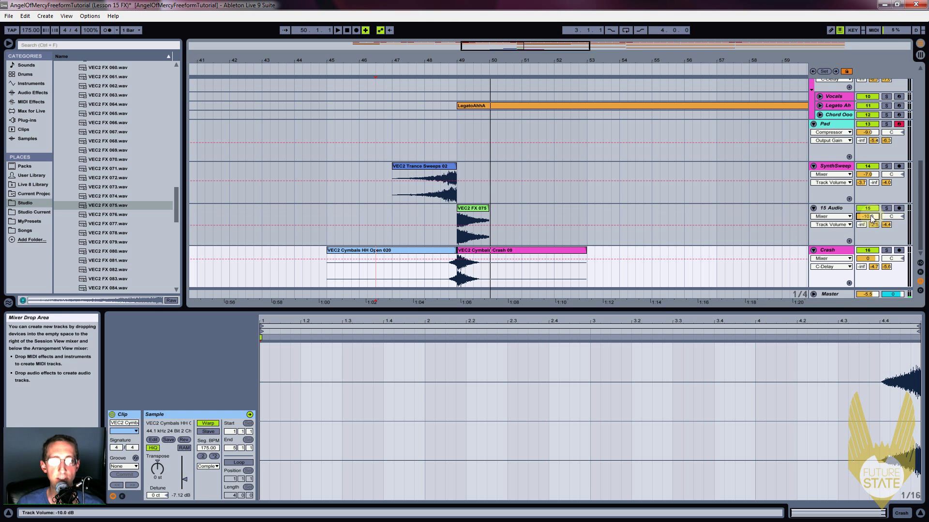
key(space)
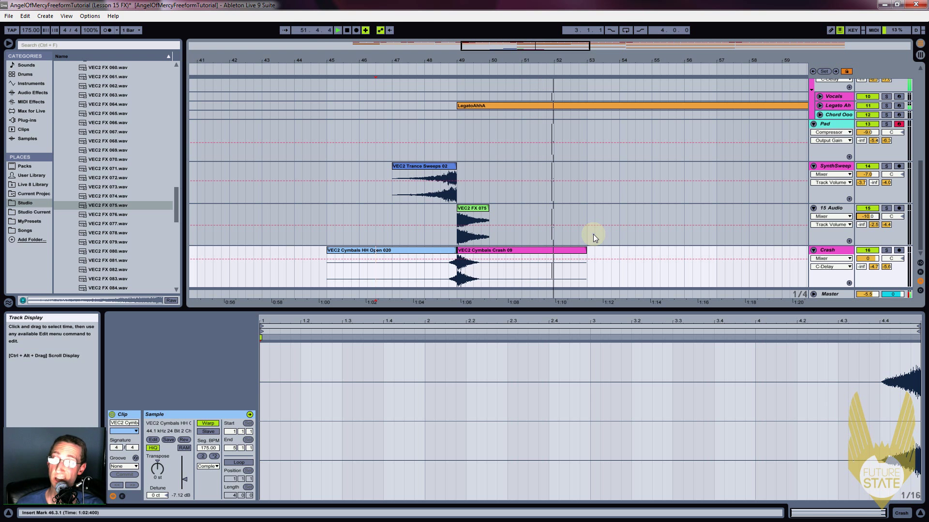
key(space)
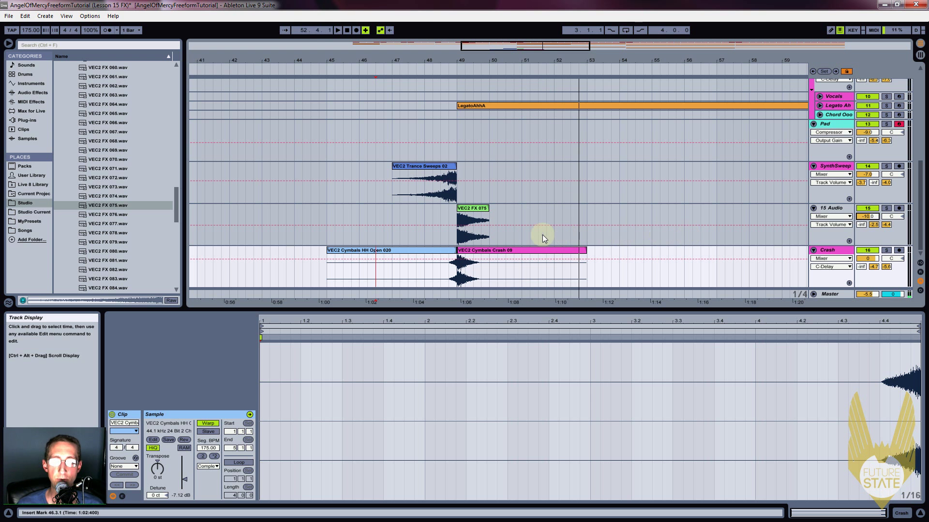
key(space)
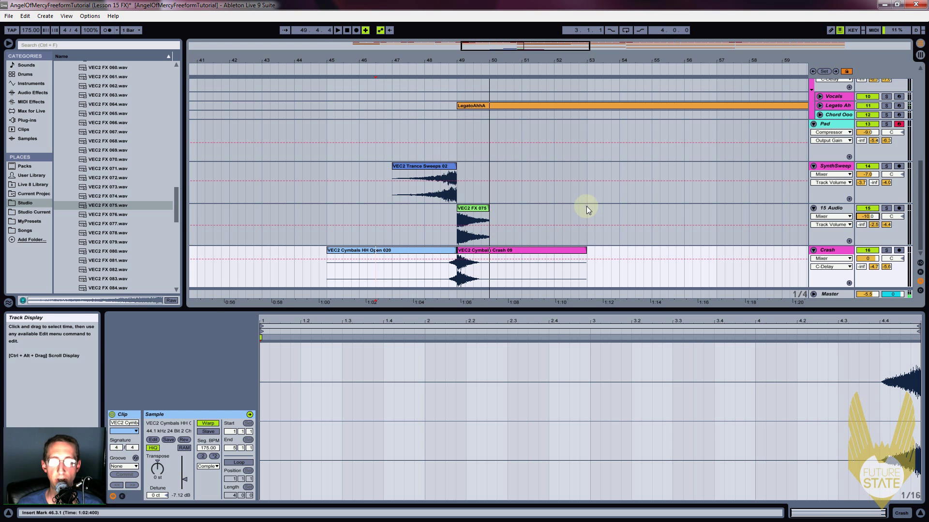
Consolidate the VEC2 FX 075 clip so it runs through bar 53
drag(586, 206, 483, 213)
right_click(461, 220)
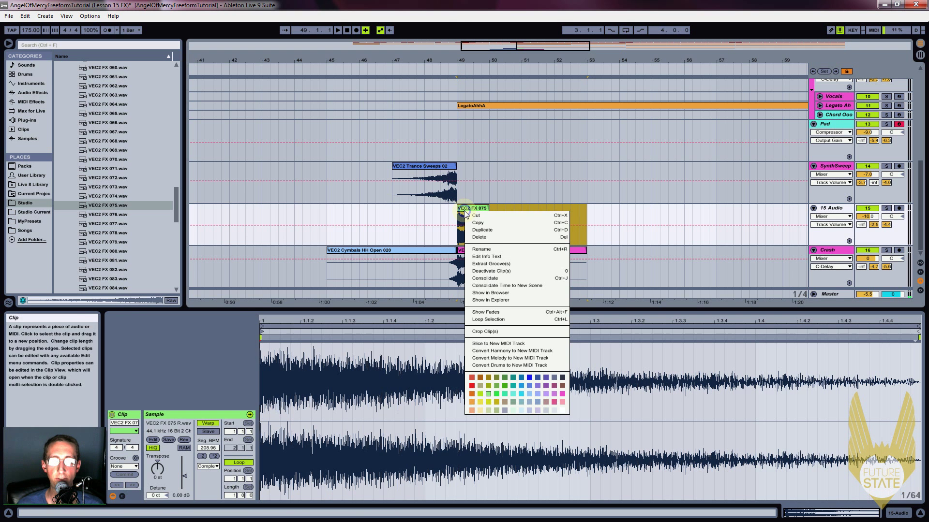
click(488, 279)
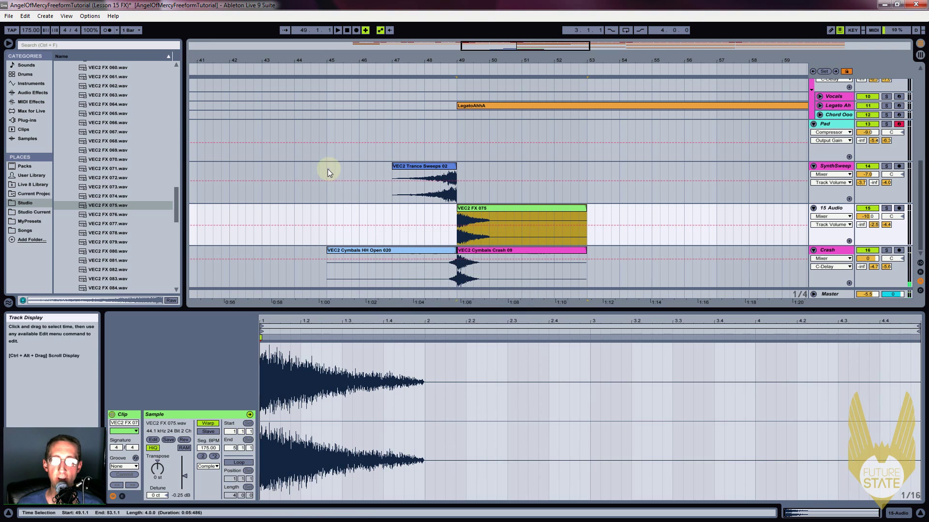
Consolidate the Trance Sweeps clip into bars 45–49 and pick a colour for 15 Audio
drag(326, 169, 437, 184)
click(453, 179)
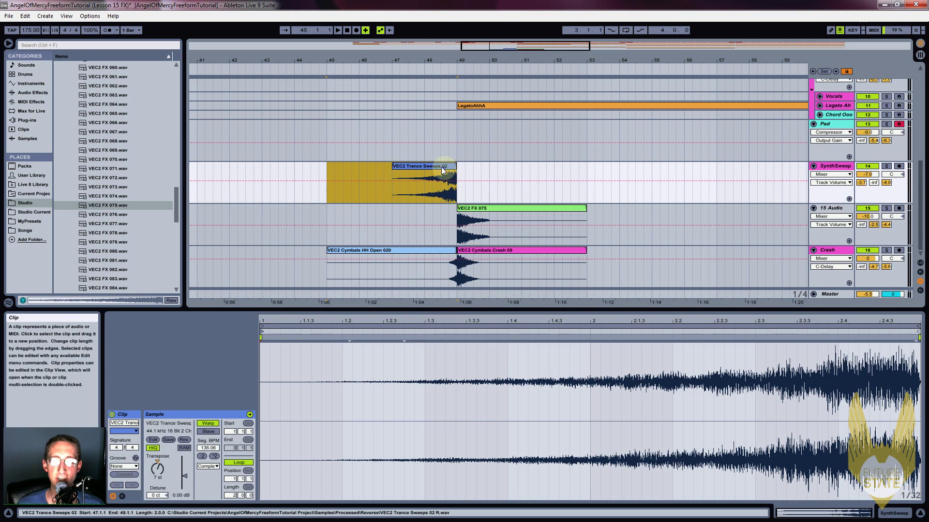
right_click(442, 170)
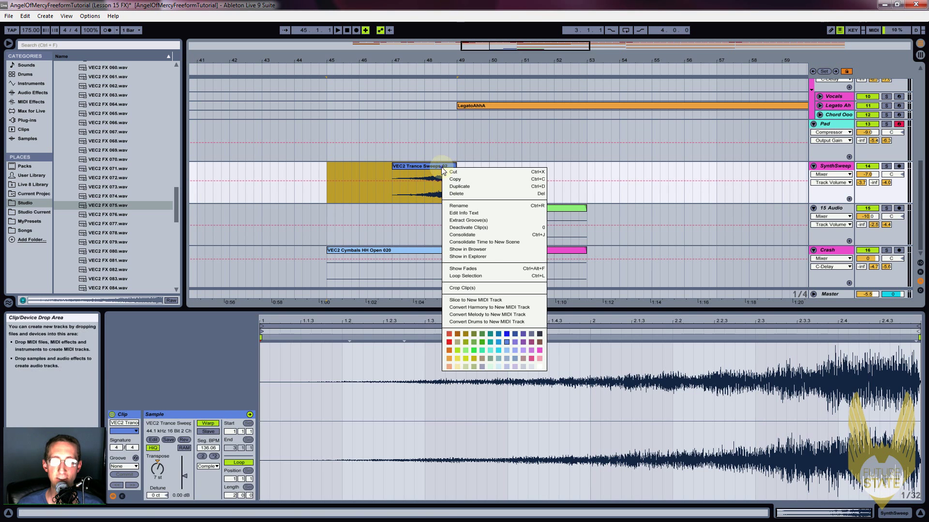
click(466, 234)
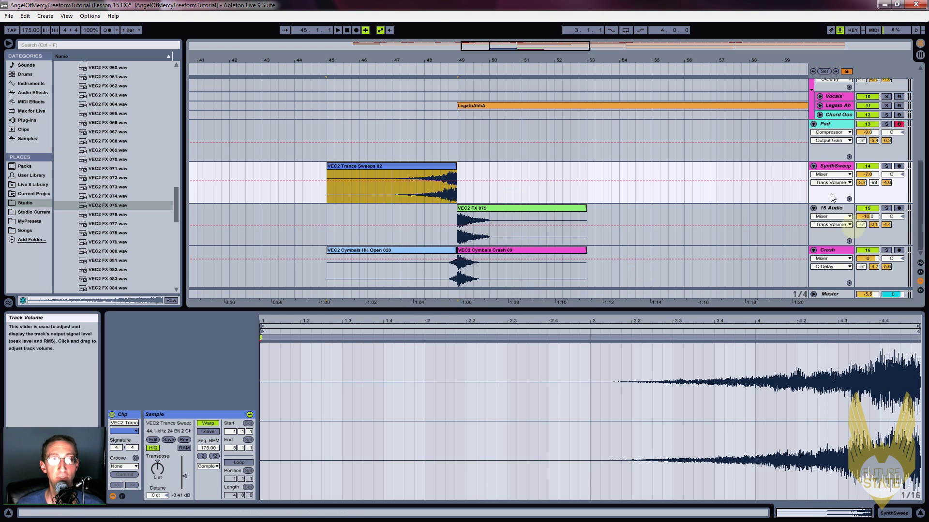
right_click(828, 207)
click(821, 329)
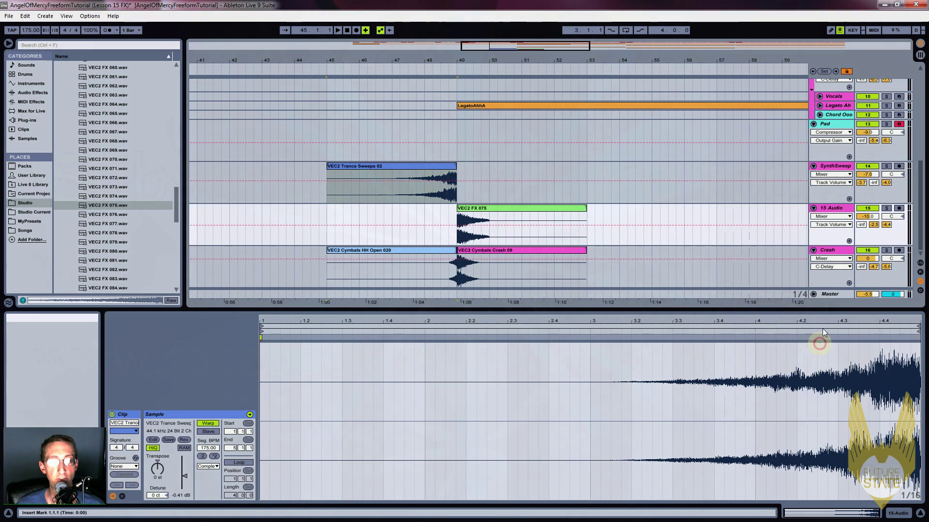